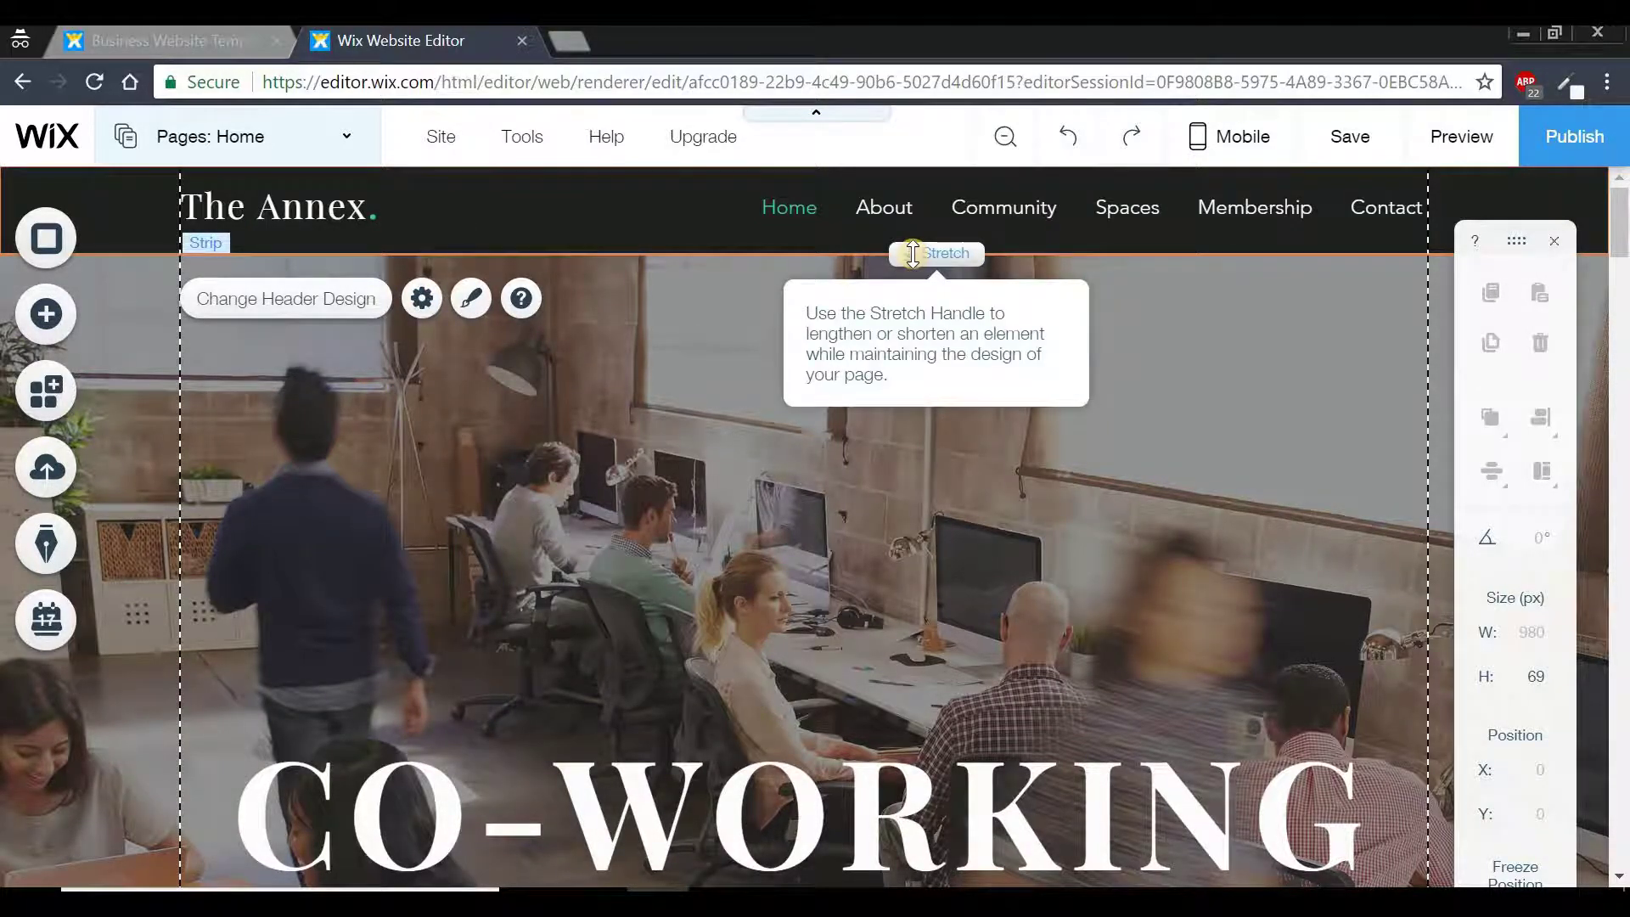
Stretch and shrink the header with its stretch handle, leaving it about 71 px high.
left_click_drag(911, 253, 910, 318)
left_click_drag(911, 374, 918, 253)
left_click_drag(922, 361, 960, 422)
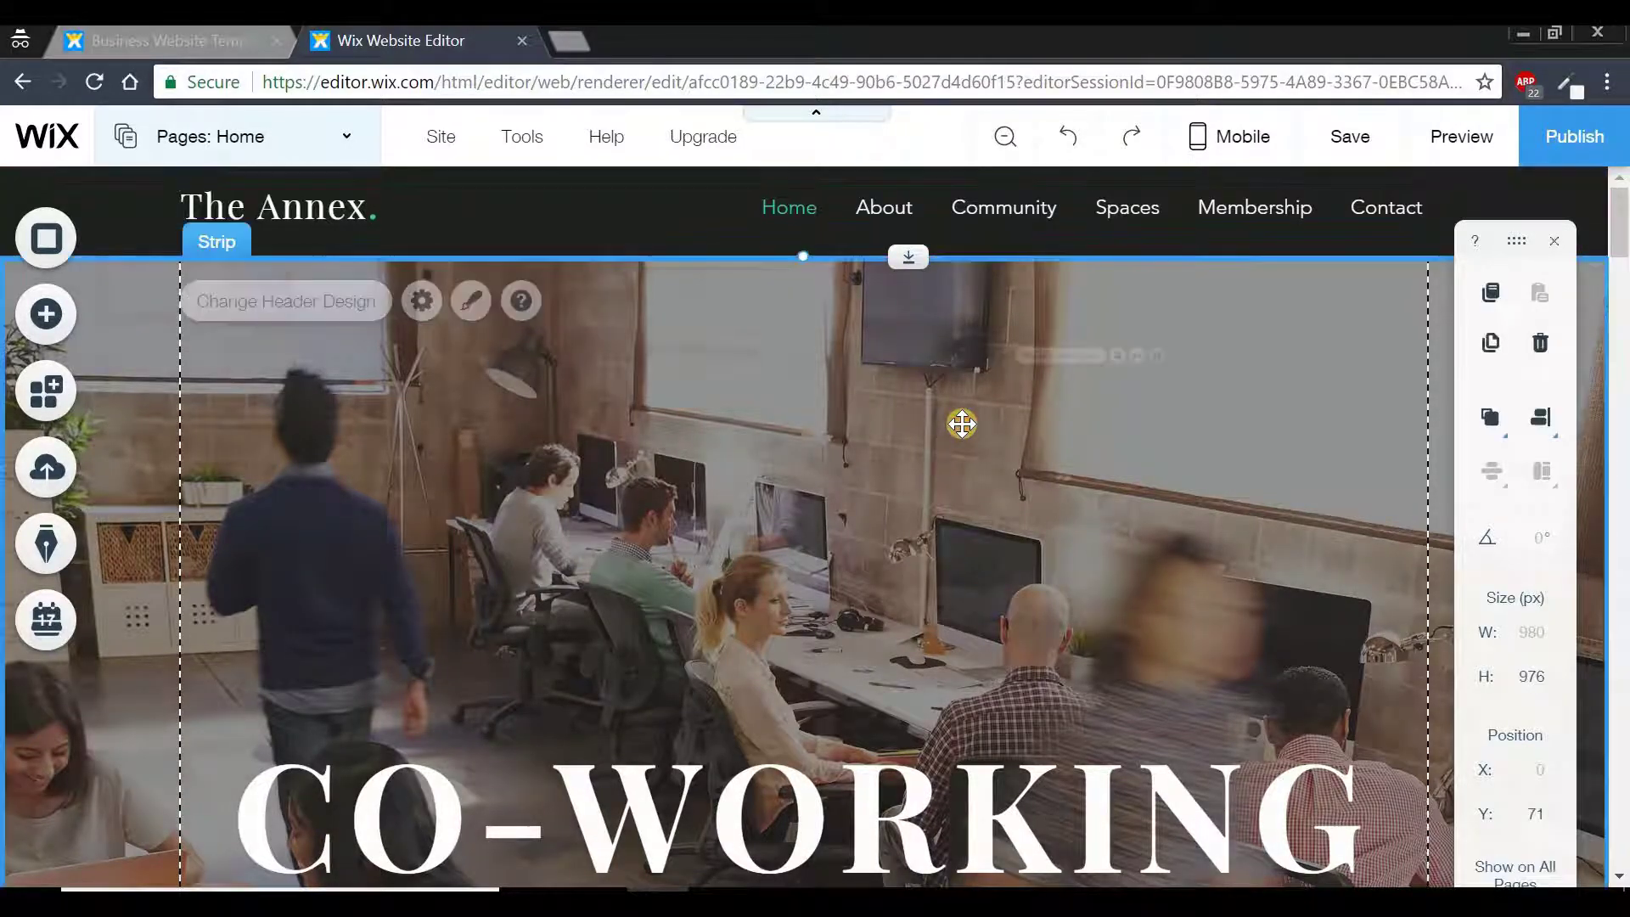
left_click(960, 422)
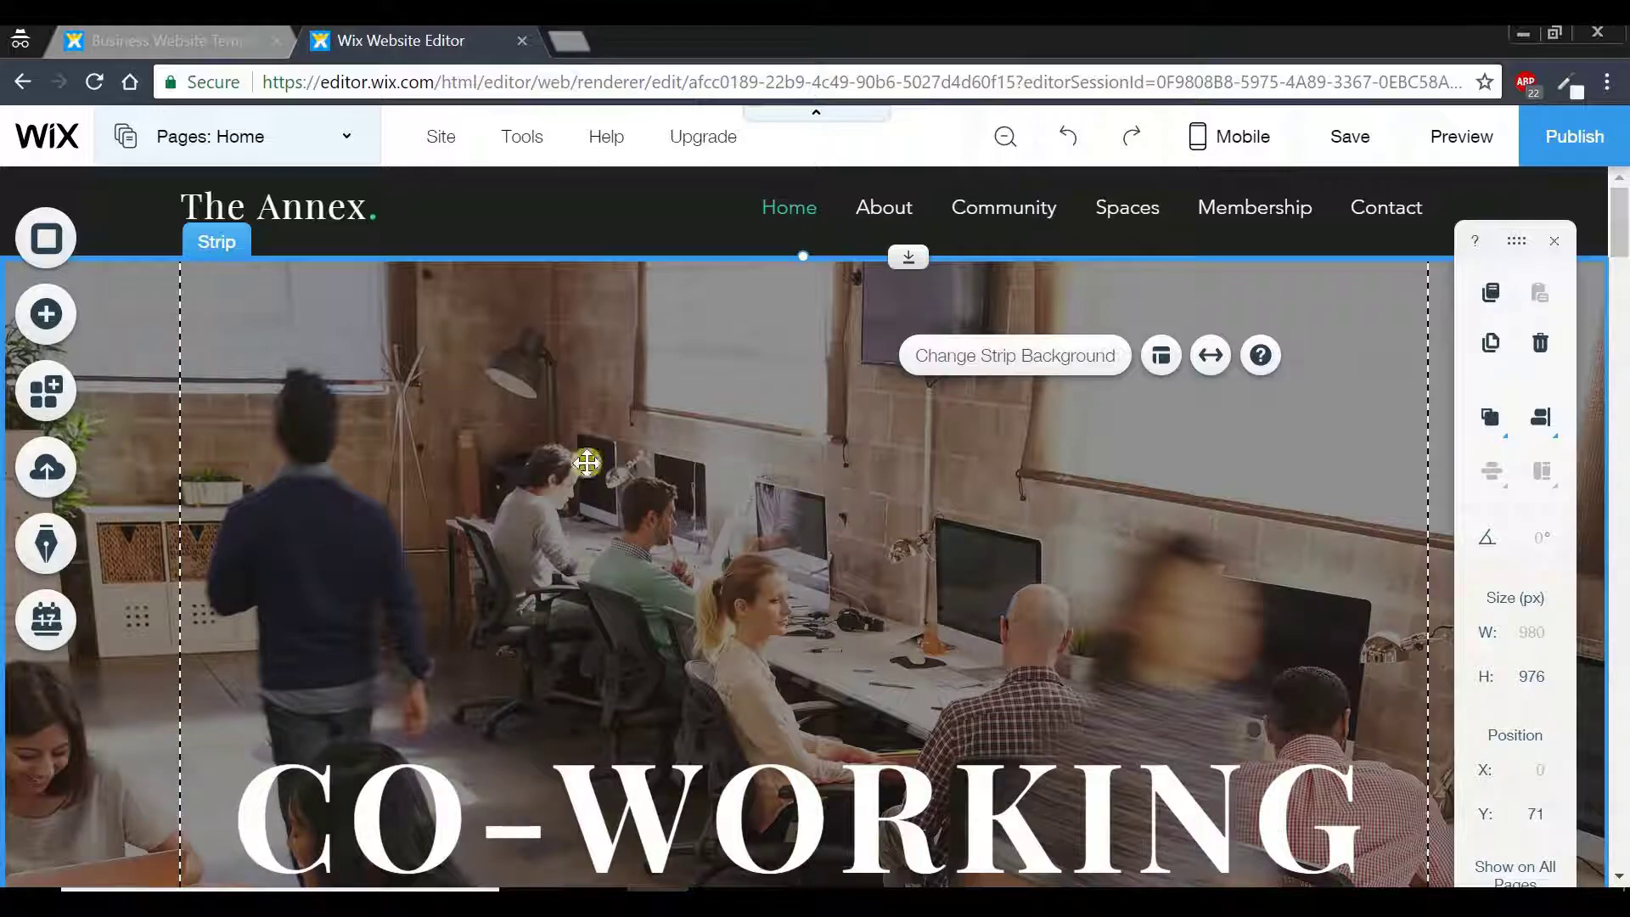
Try blue and green preset header designs, and apply the solid dark navy one to the header.
left_click(130, 204)
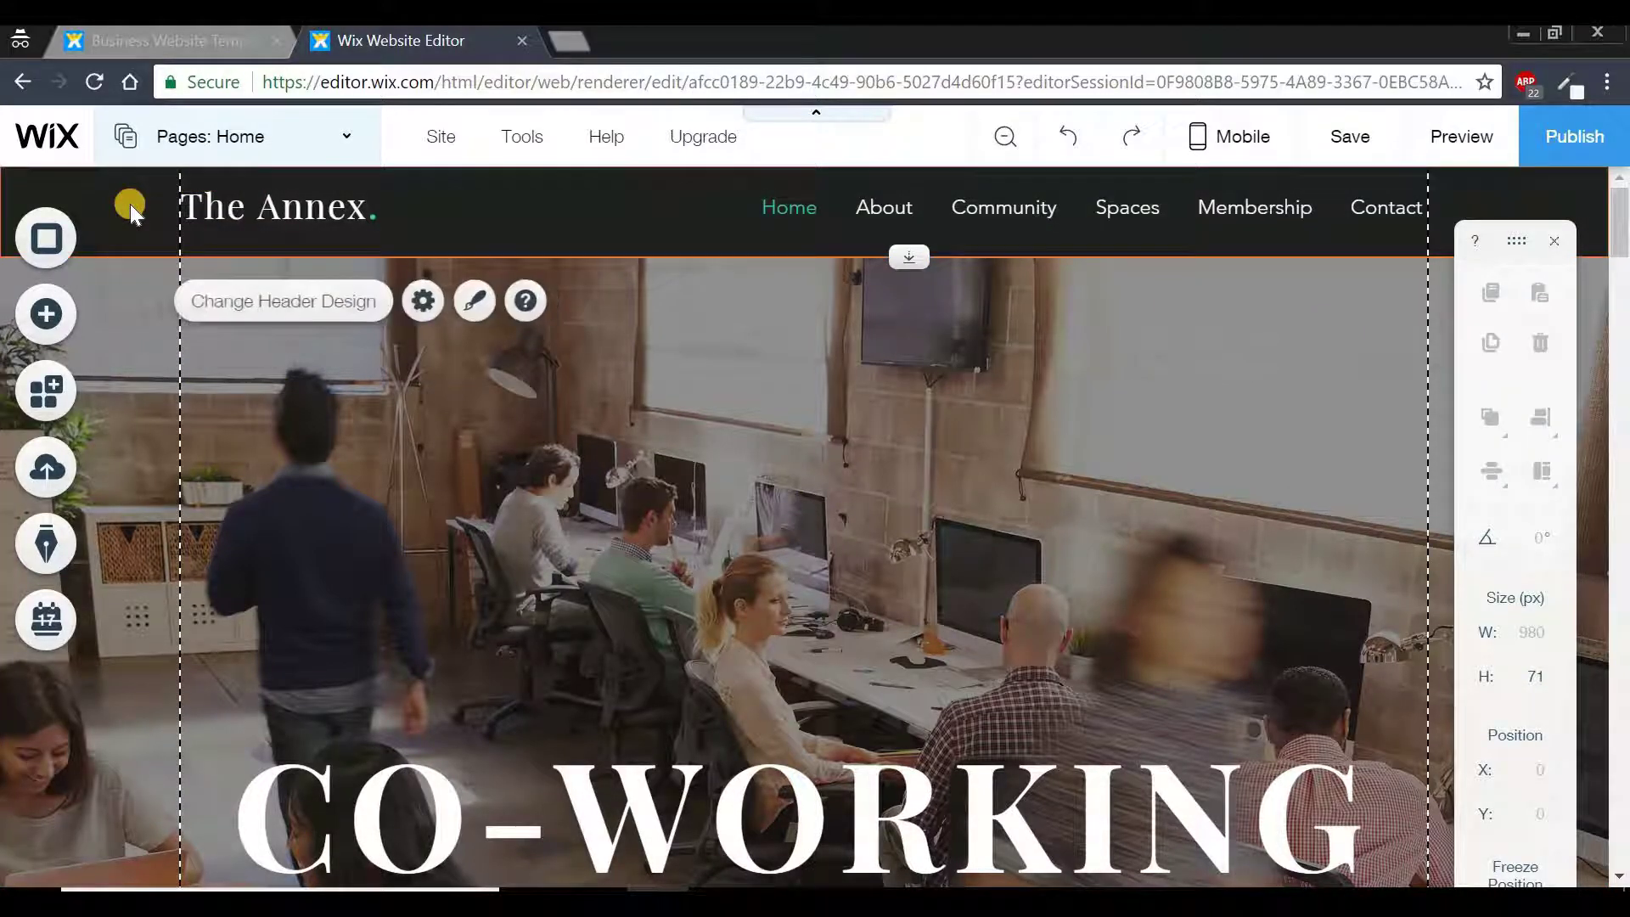
left_click(293, 307)
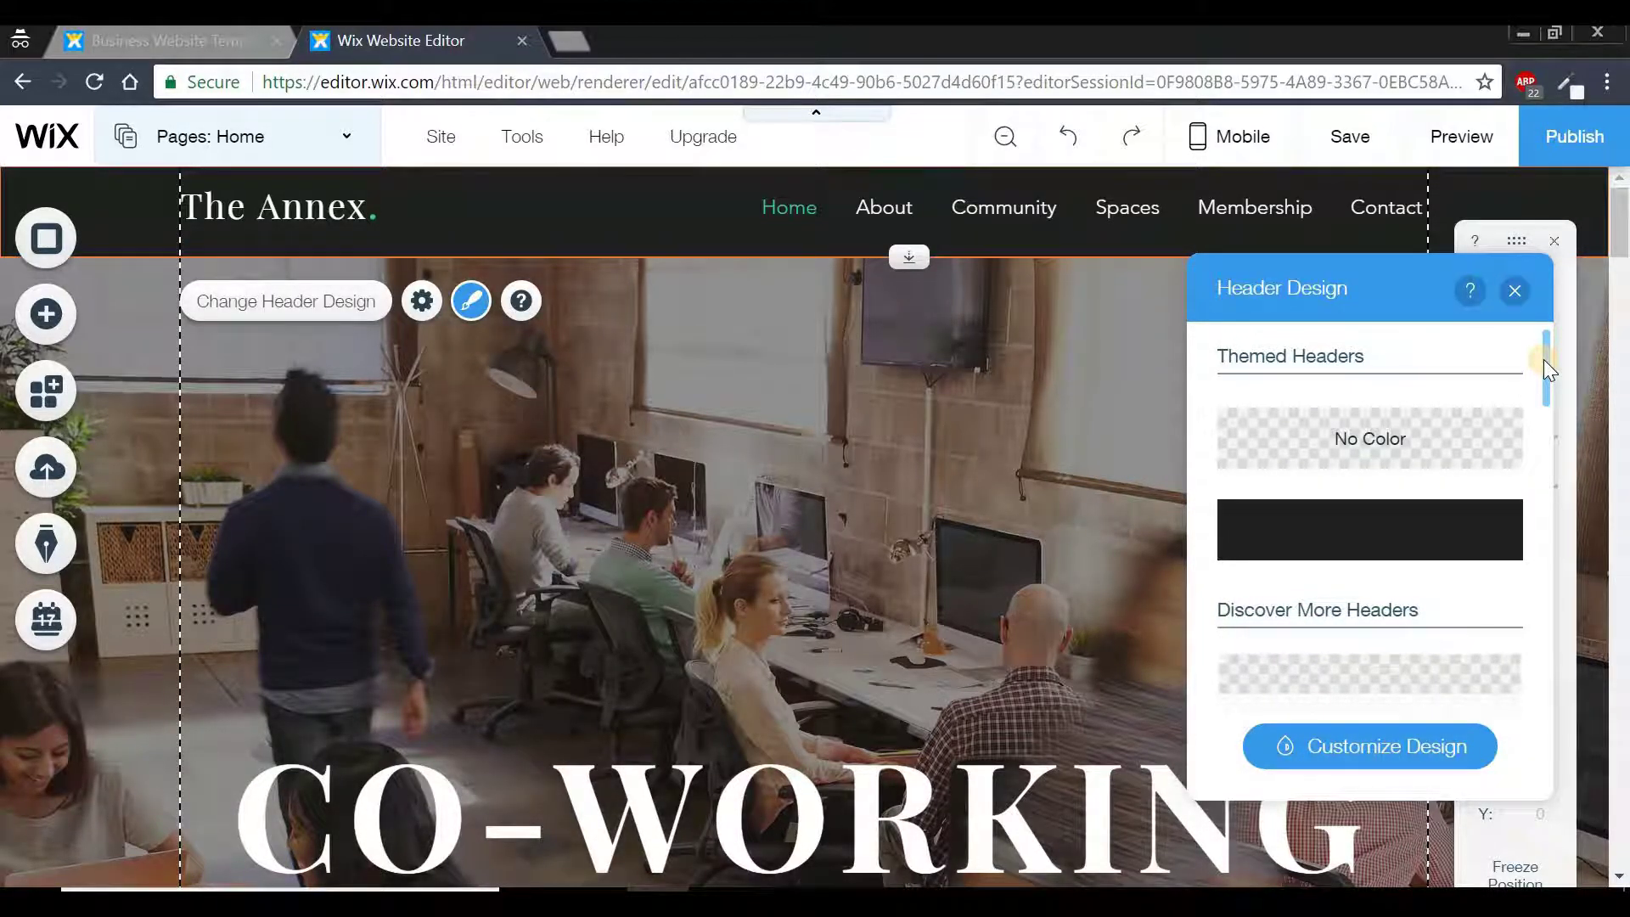
left_click_drag(1543, 360, 1557, 481)
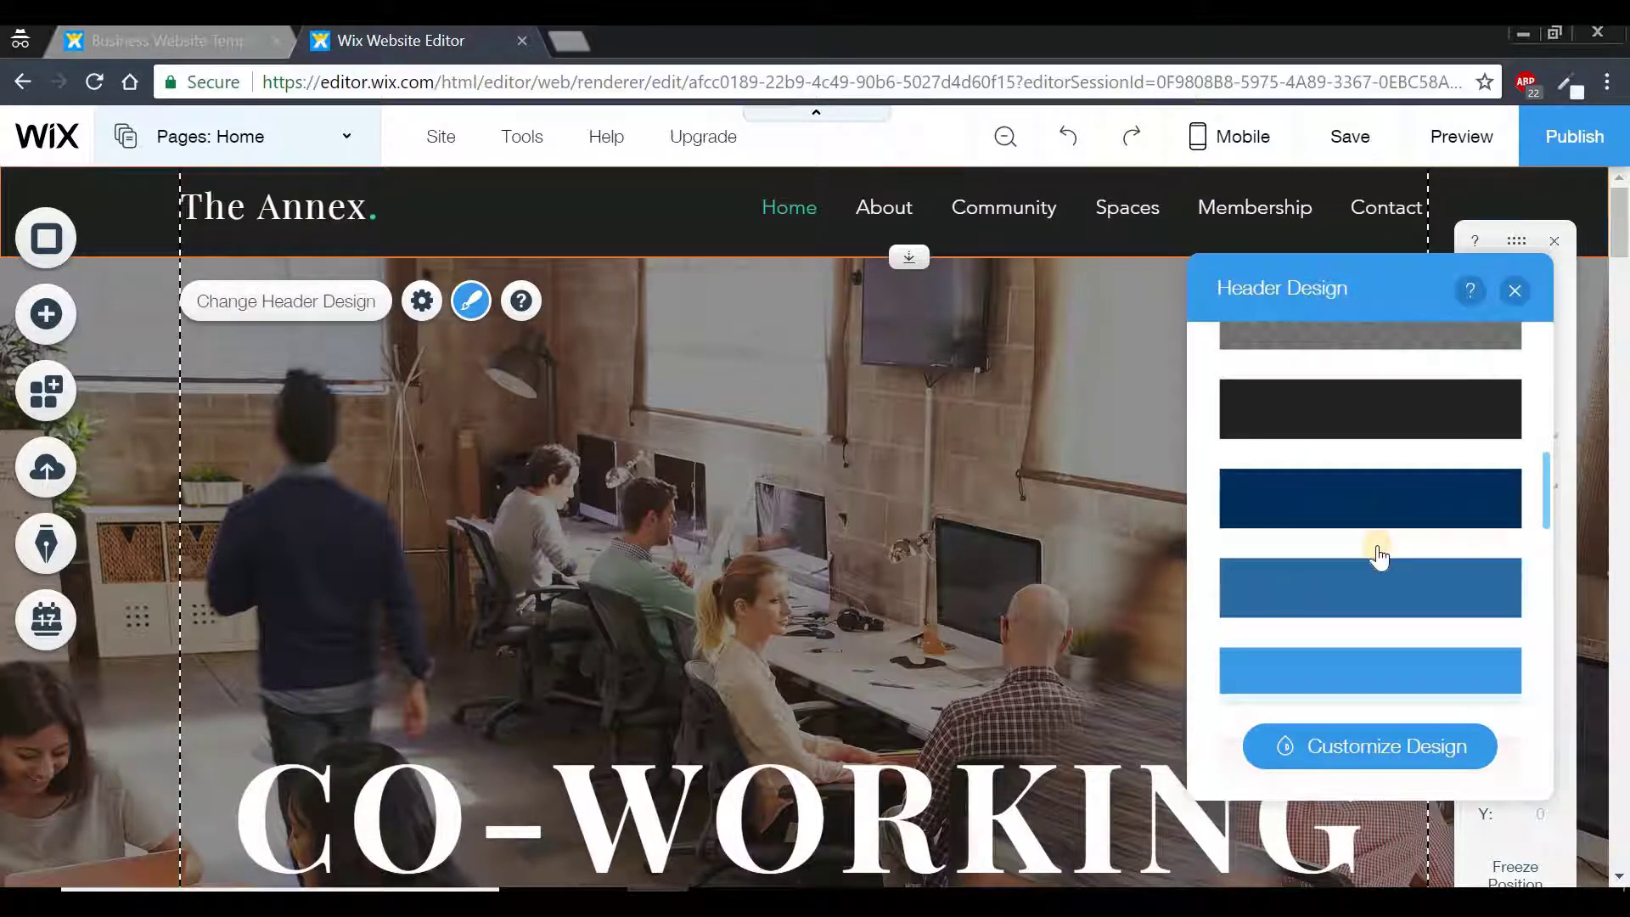
left_click(1372, 586)
left_click(1358, 675)
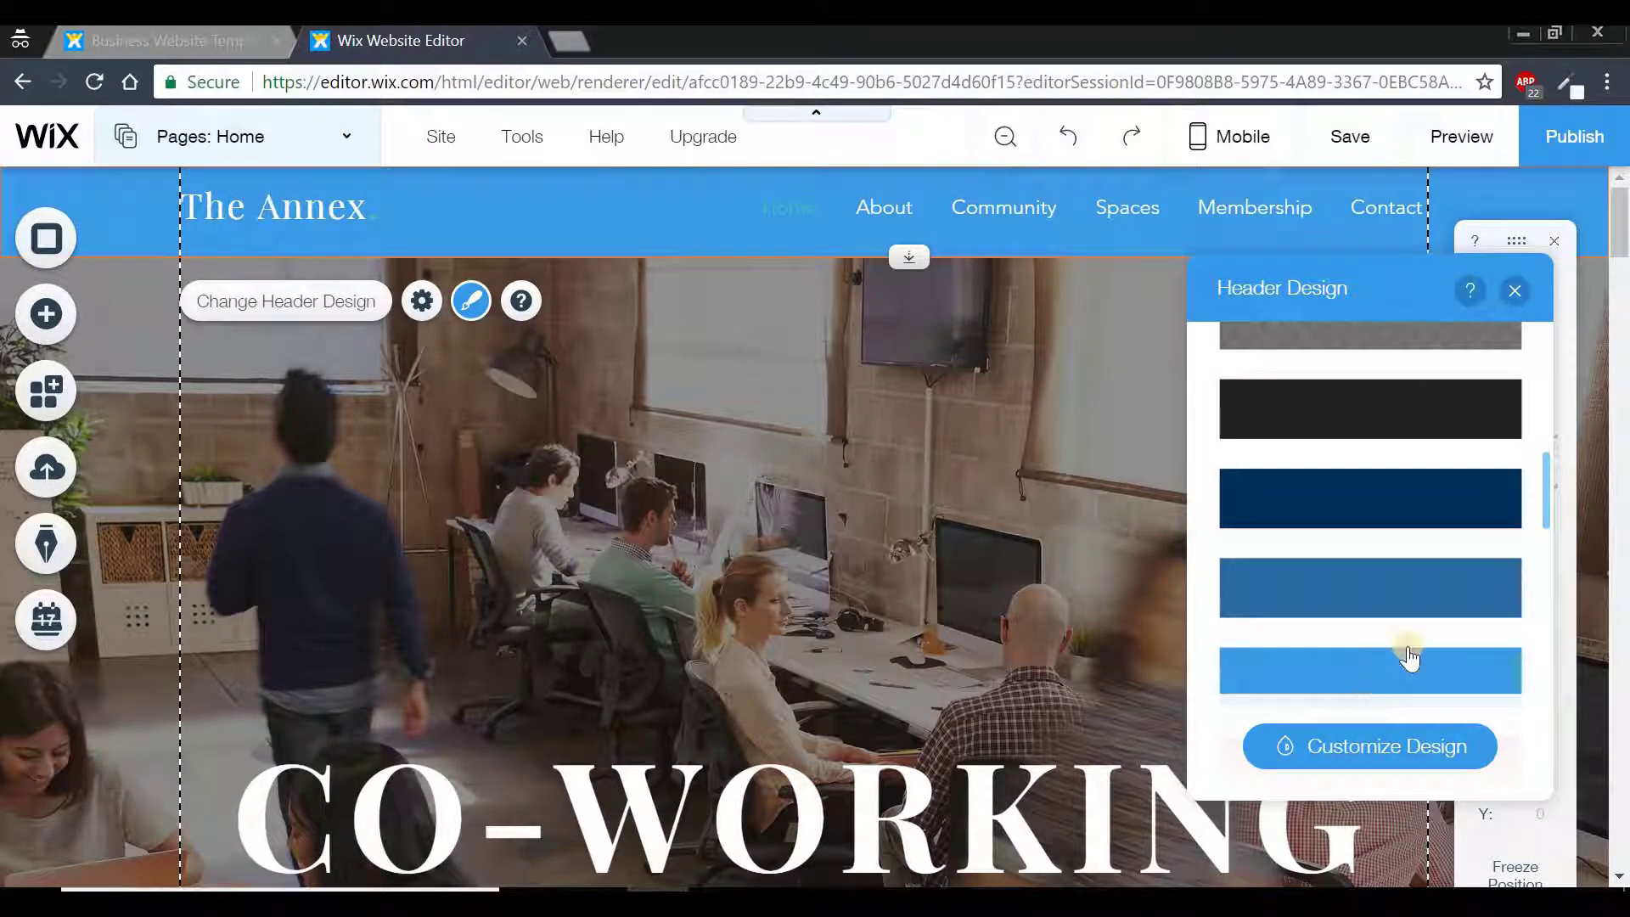
left_click_drag(1548, 486, 1563, 595)
left_click(1373, 380)
left_click(1376, 562)
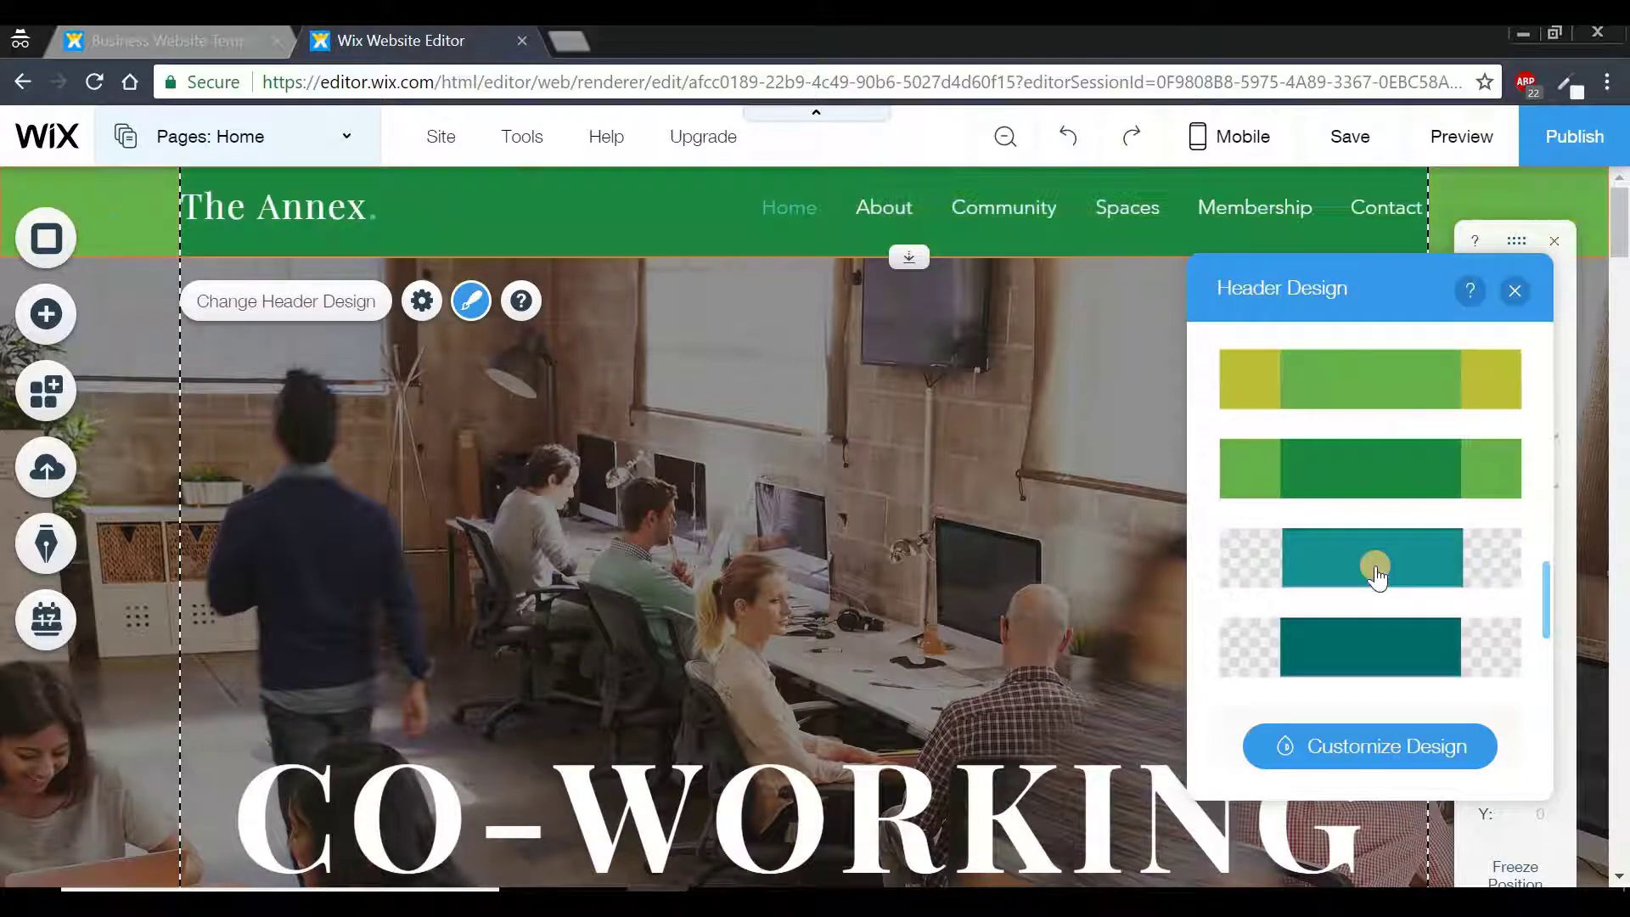
left_click_drag(1547, 609, 1552, 500)
left_click(1405, 421)
left_click(1393, 506)
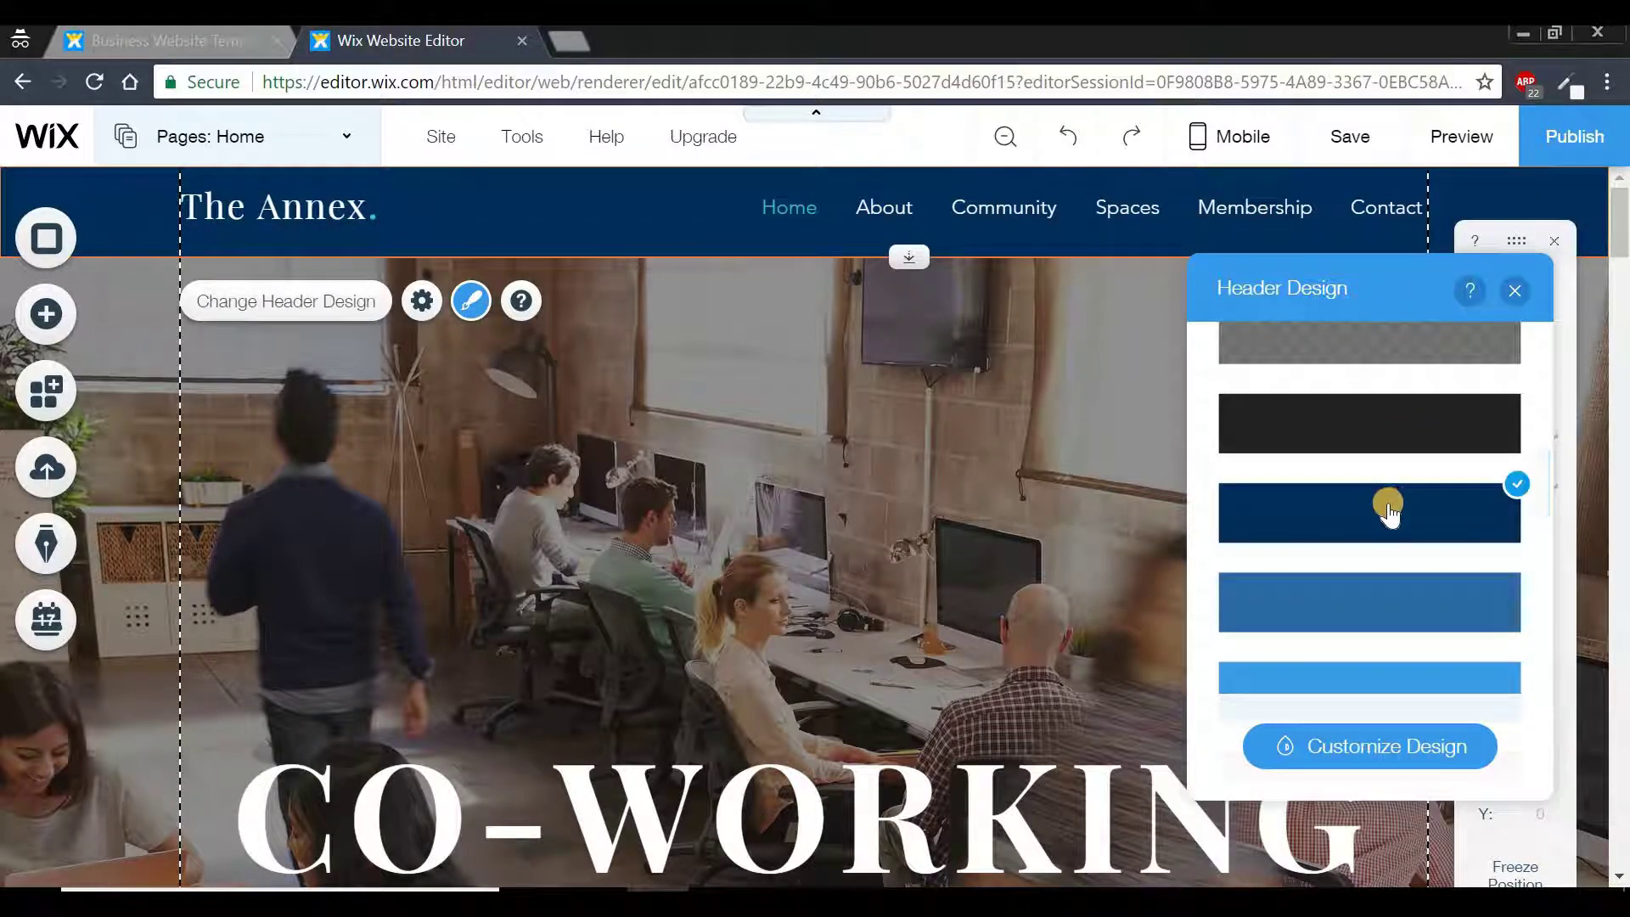
left_click(1515, 290)
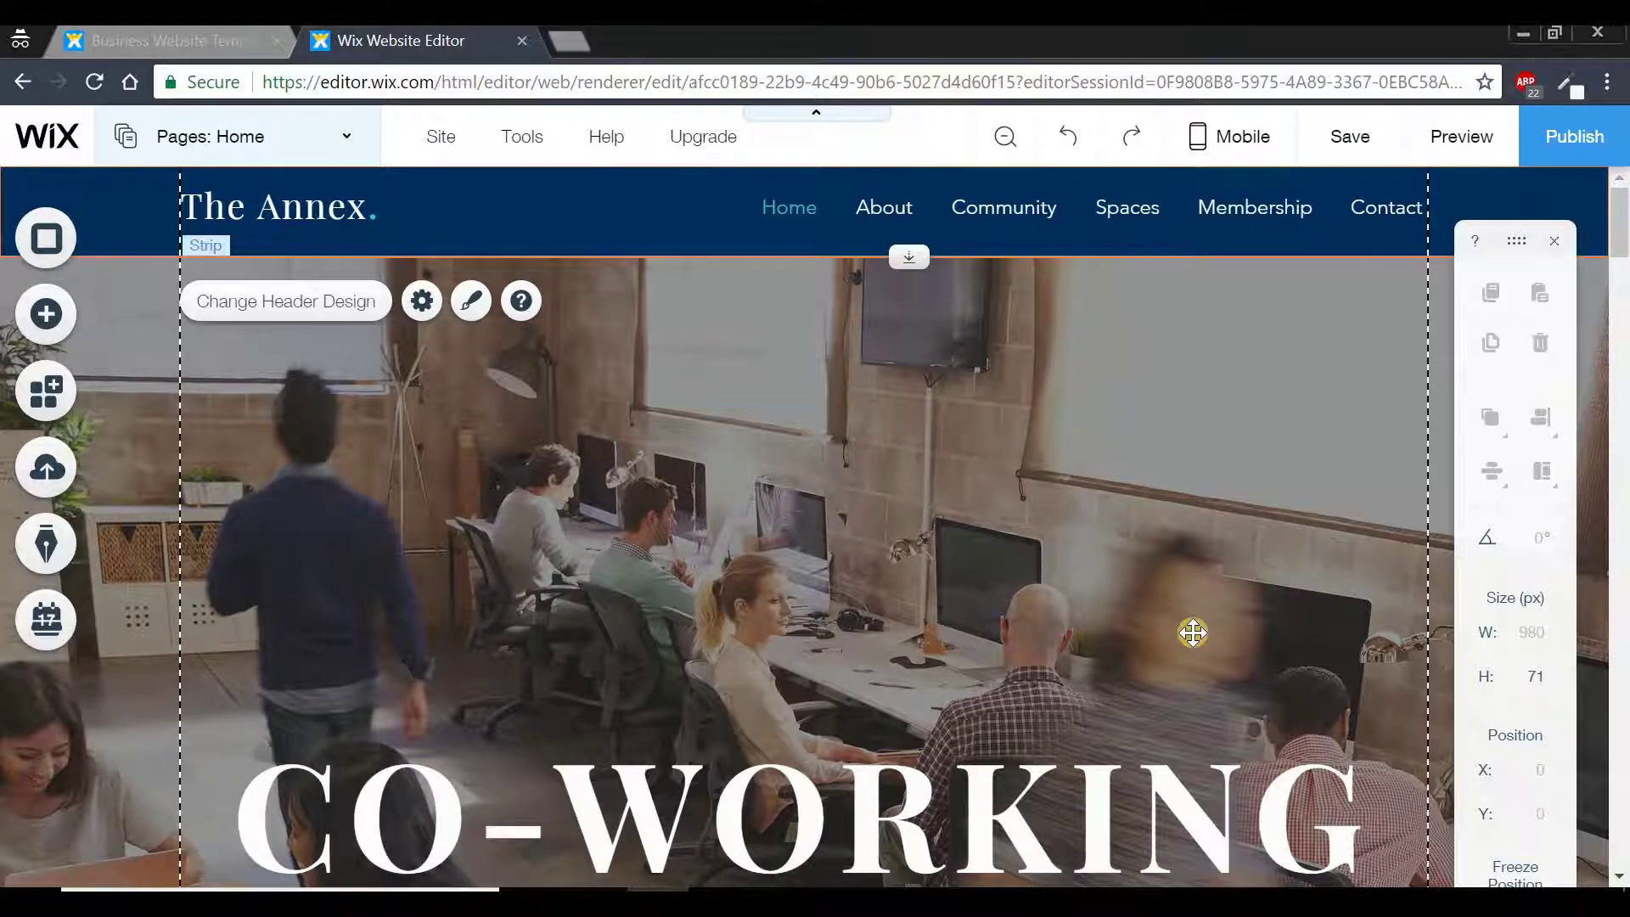
Check the header's Freeze Header setting, and preview the site to examine how the header behaves while the page scrolls.
left_click(422, 302)
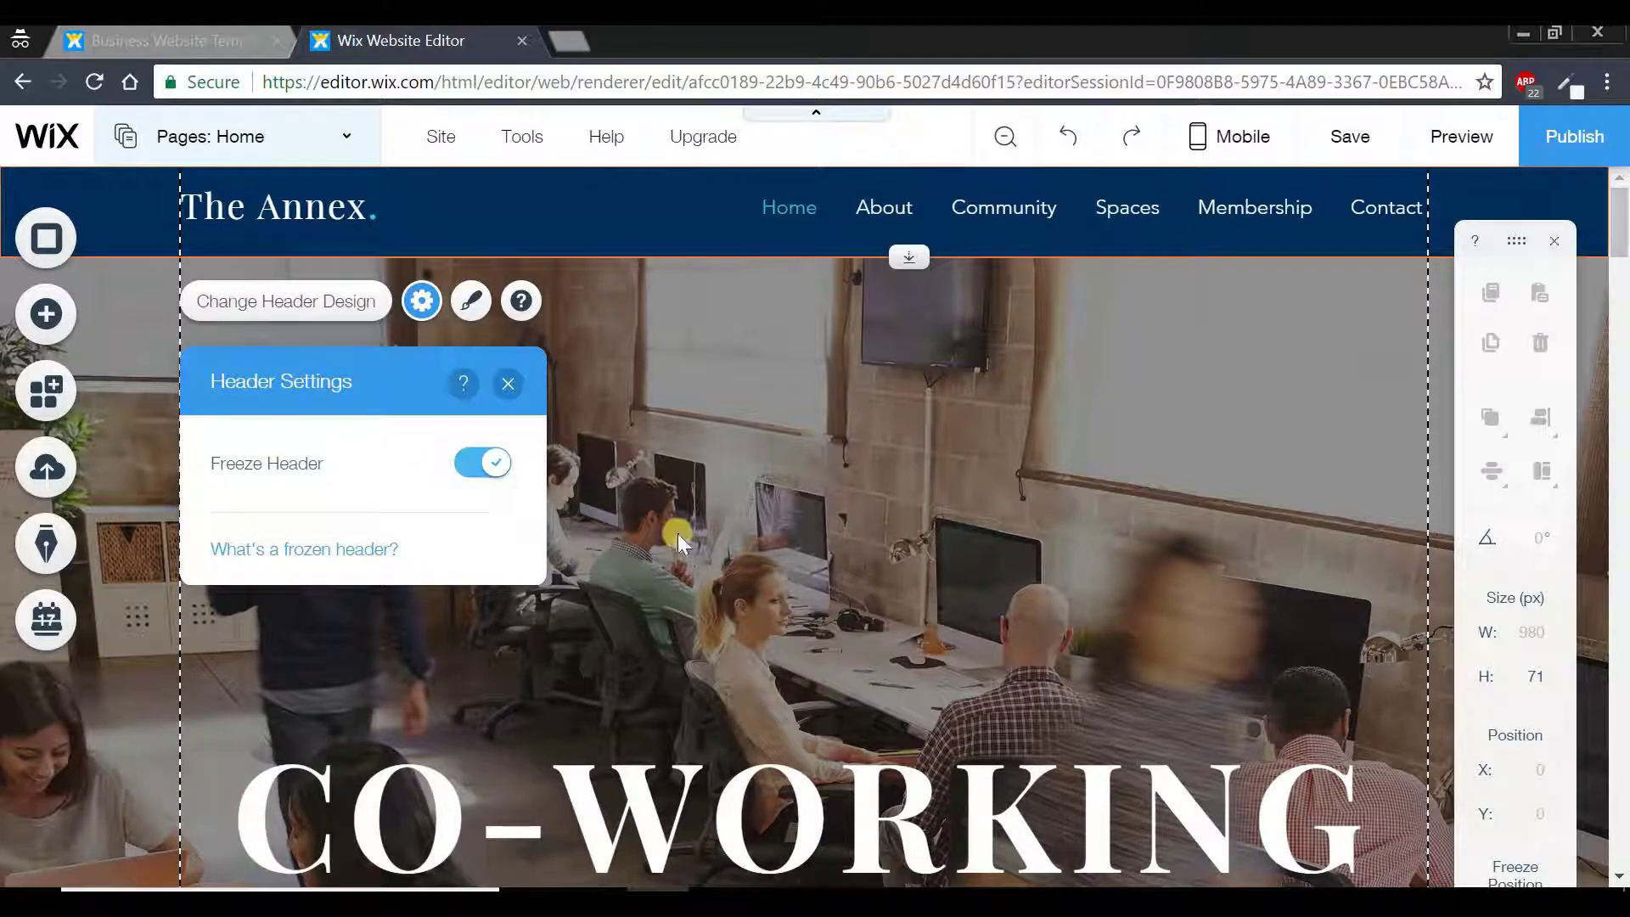
left_click(693, 517)
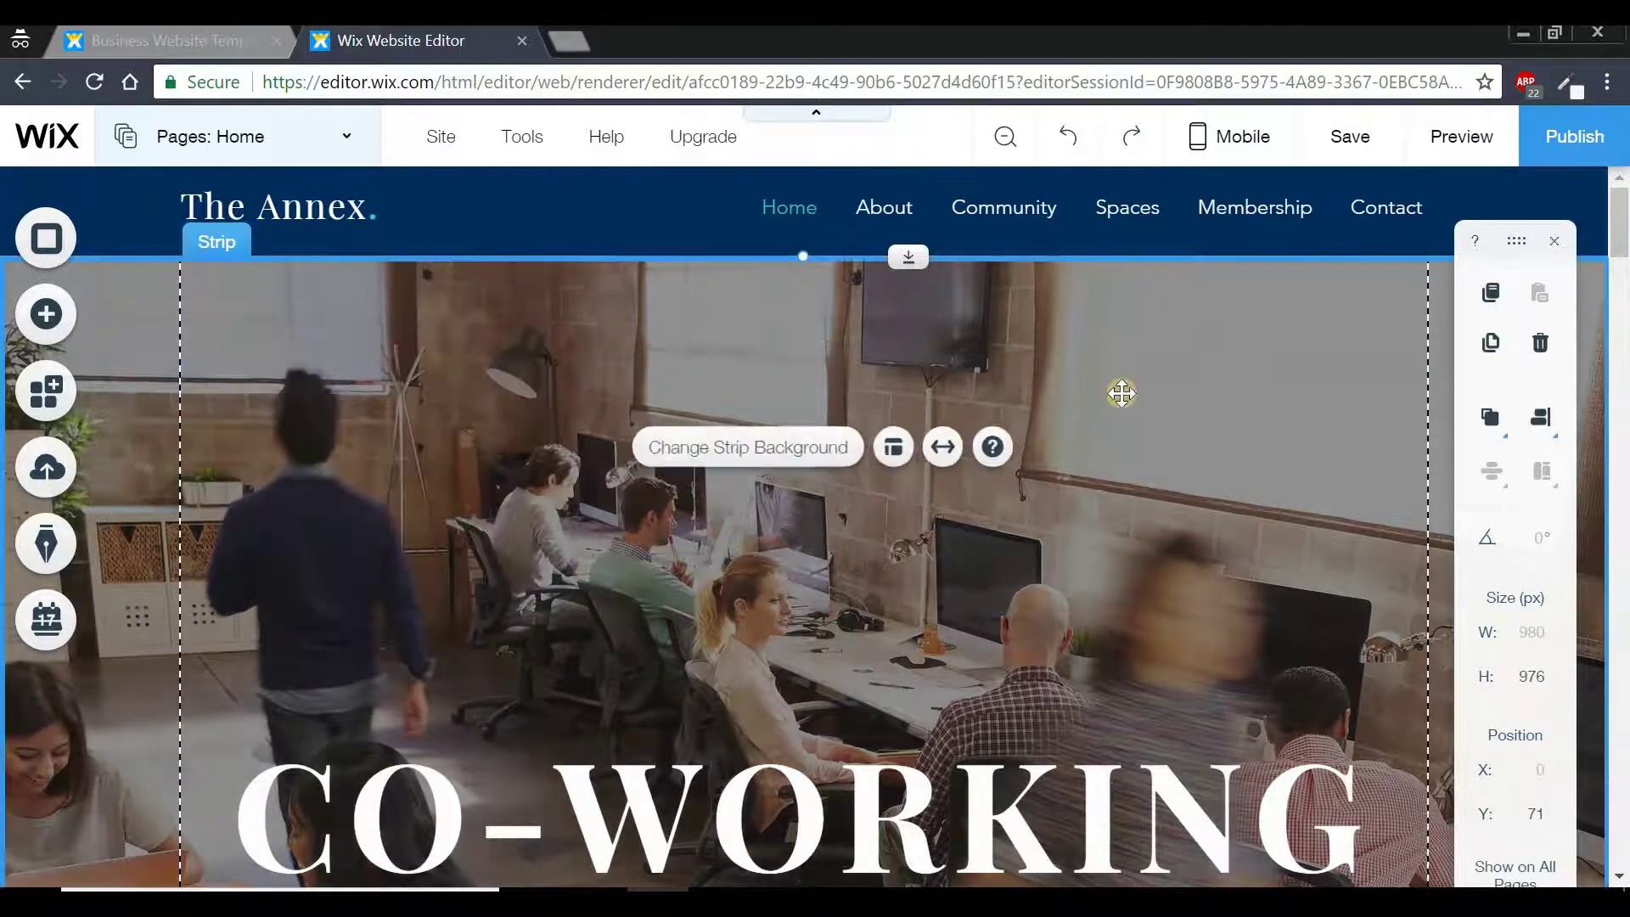
left_click(1471, 141)
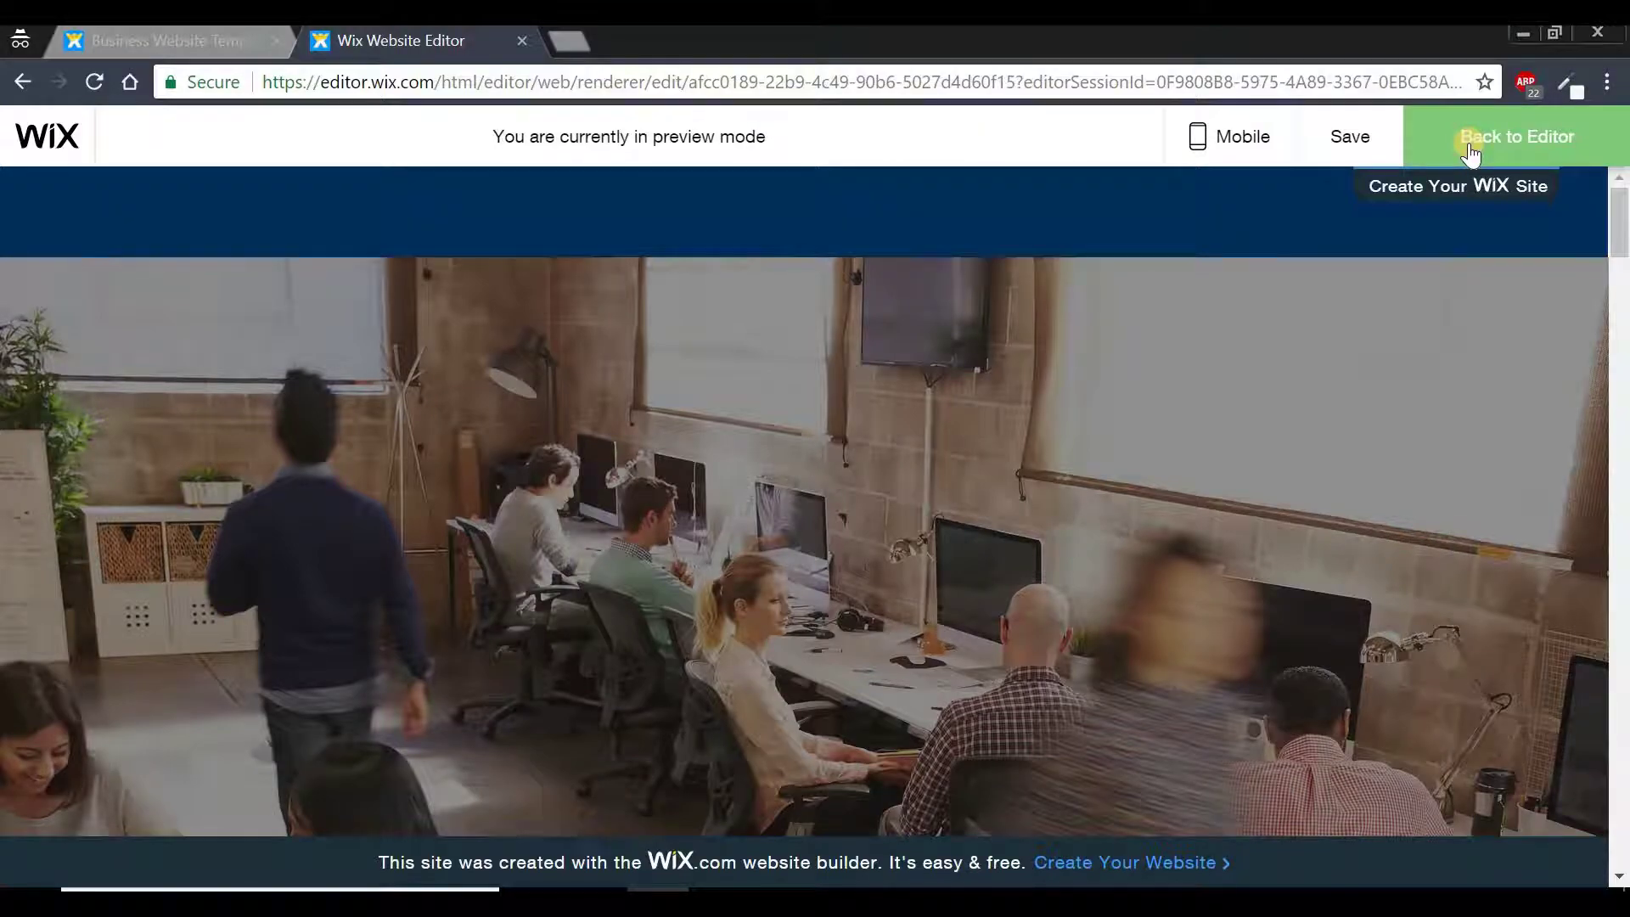
left_click_drag(1619, 222, 1622, 323)
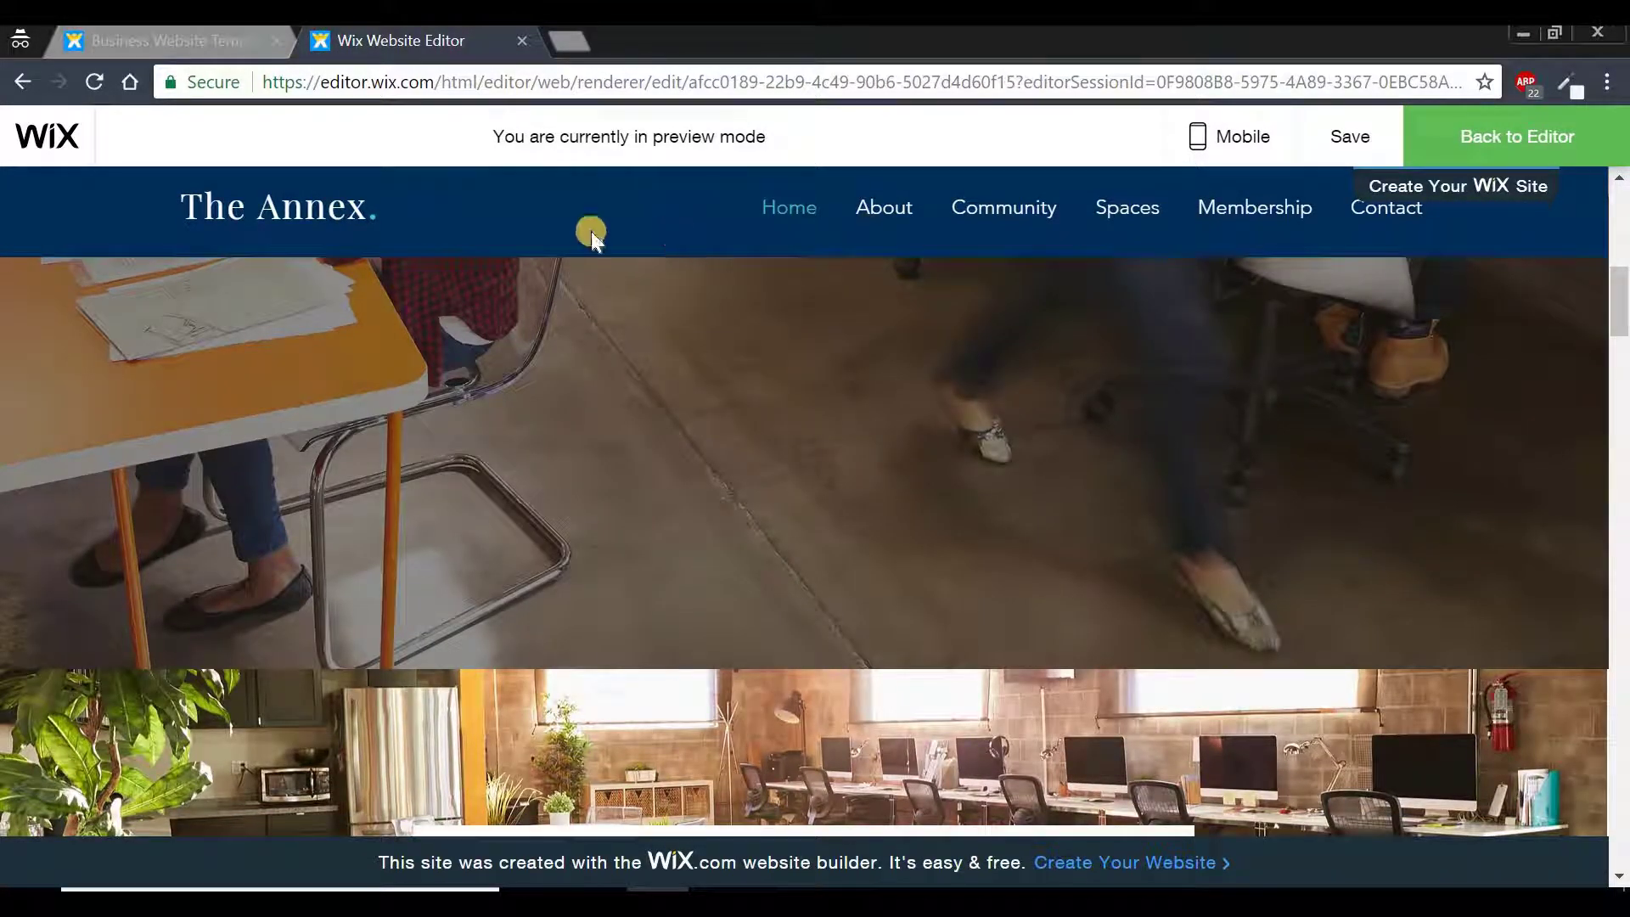
left_click_drag(1620, 306, 1623, 399)
scroll(1623, 399, "down", 20)
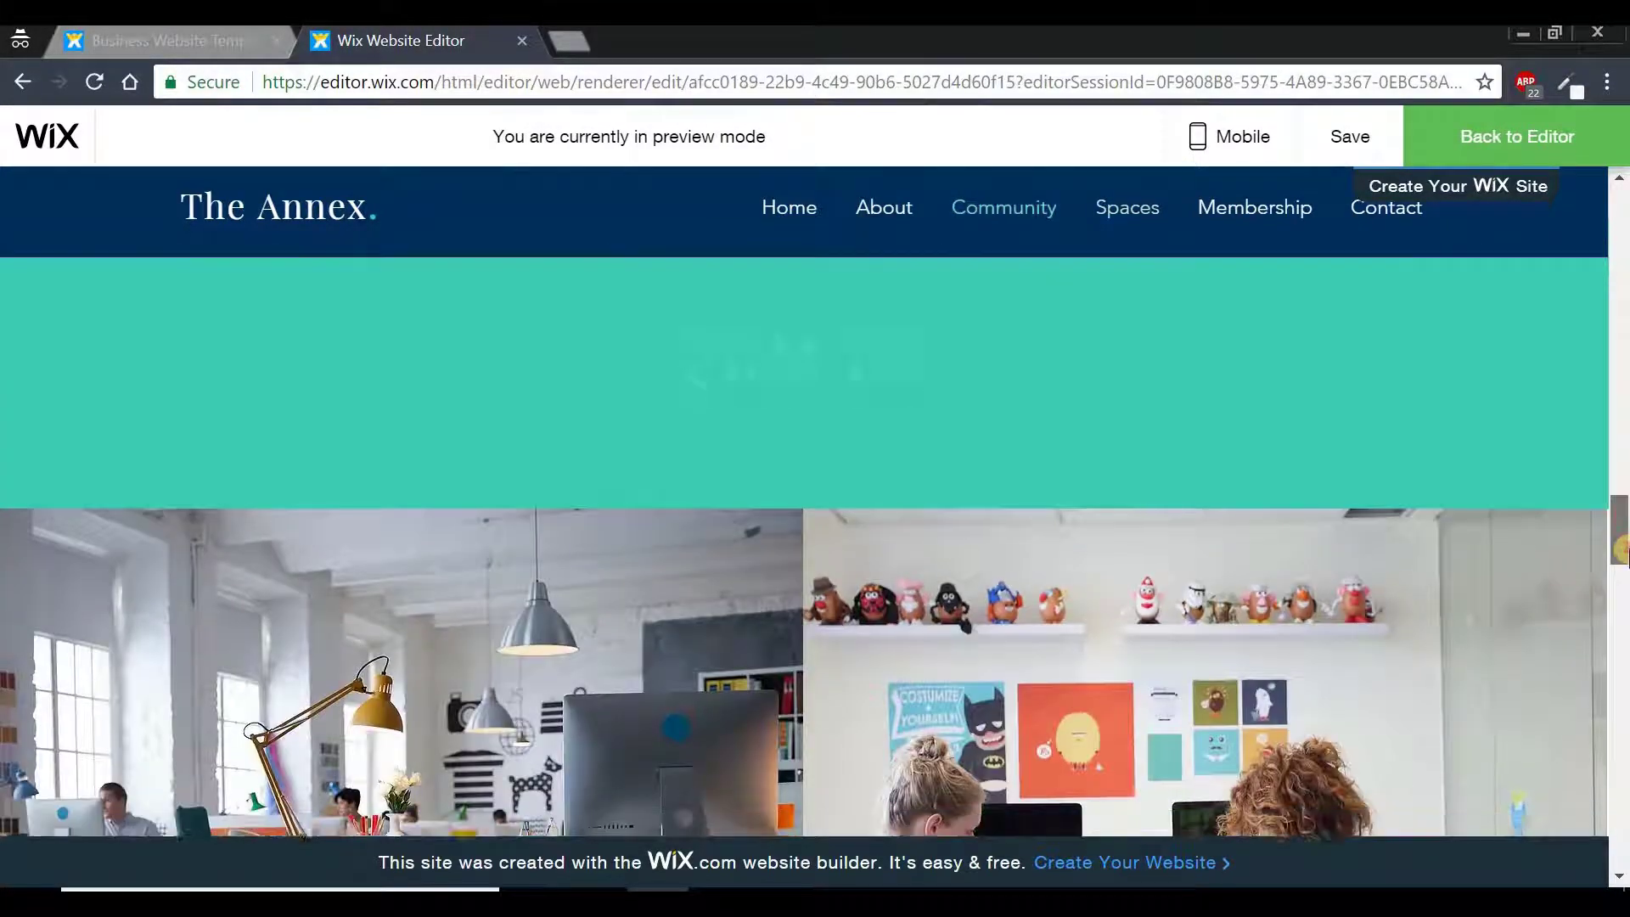
scroll(1623, 428, "up", 20)
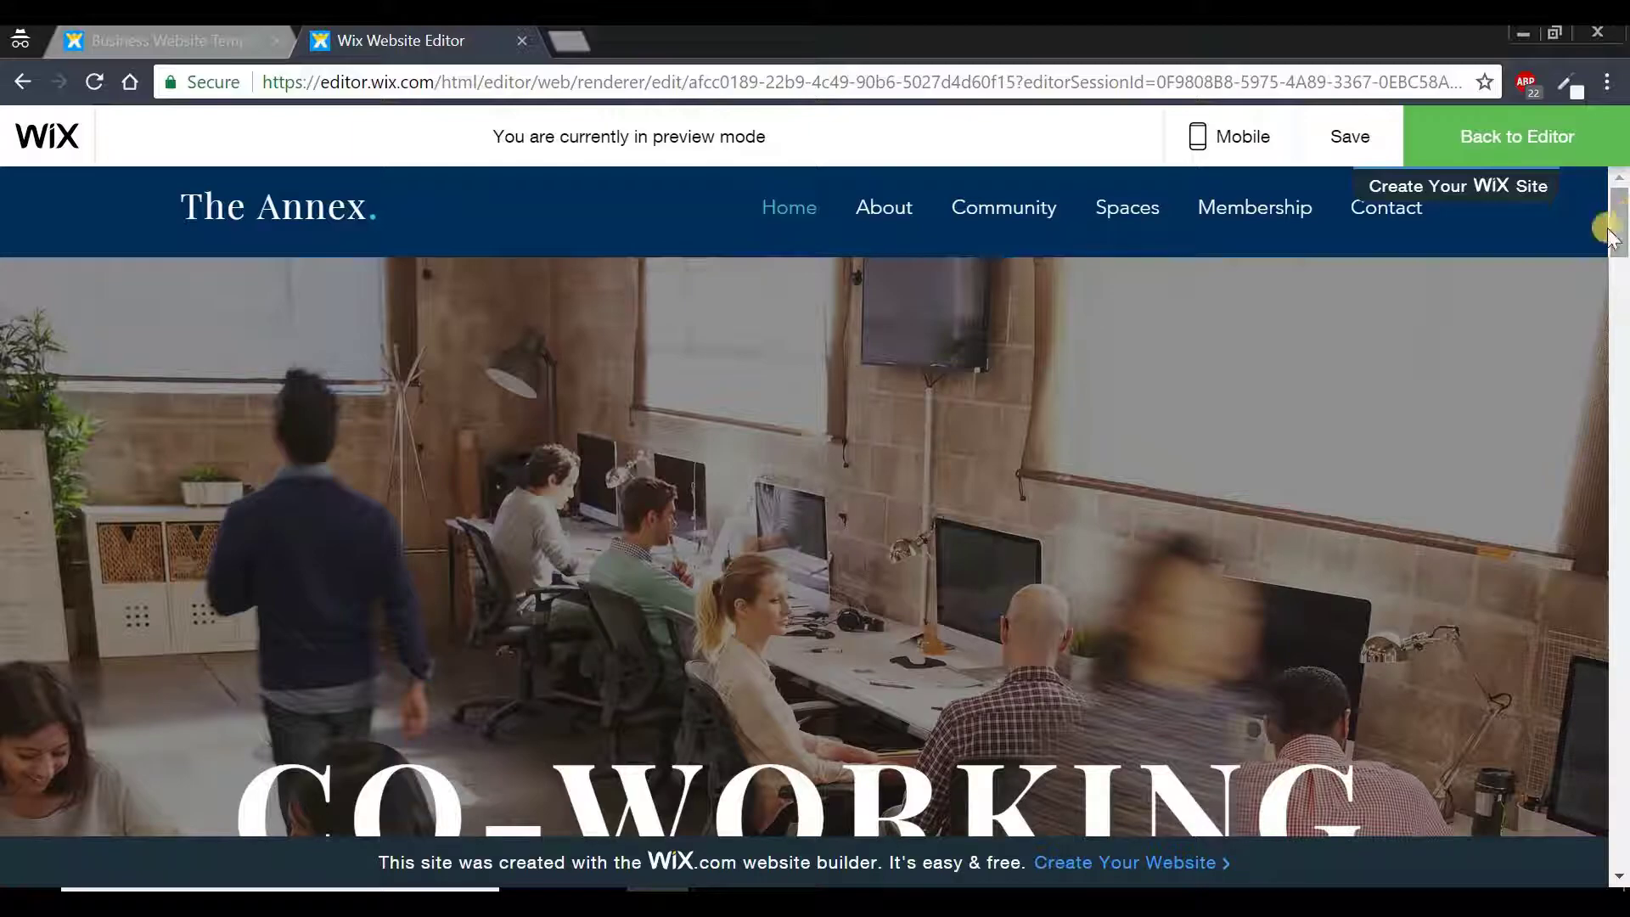
left_click(1516, 137)
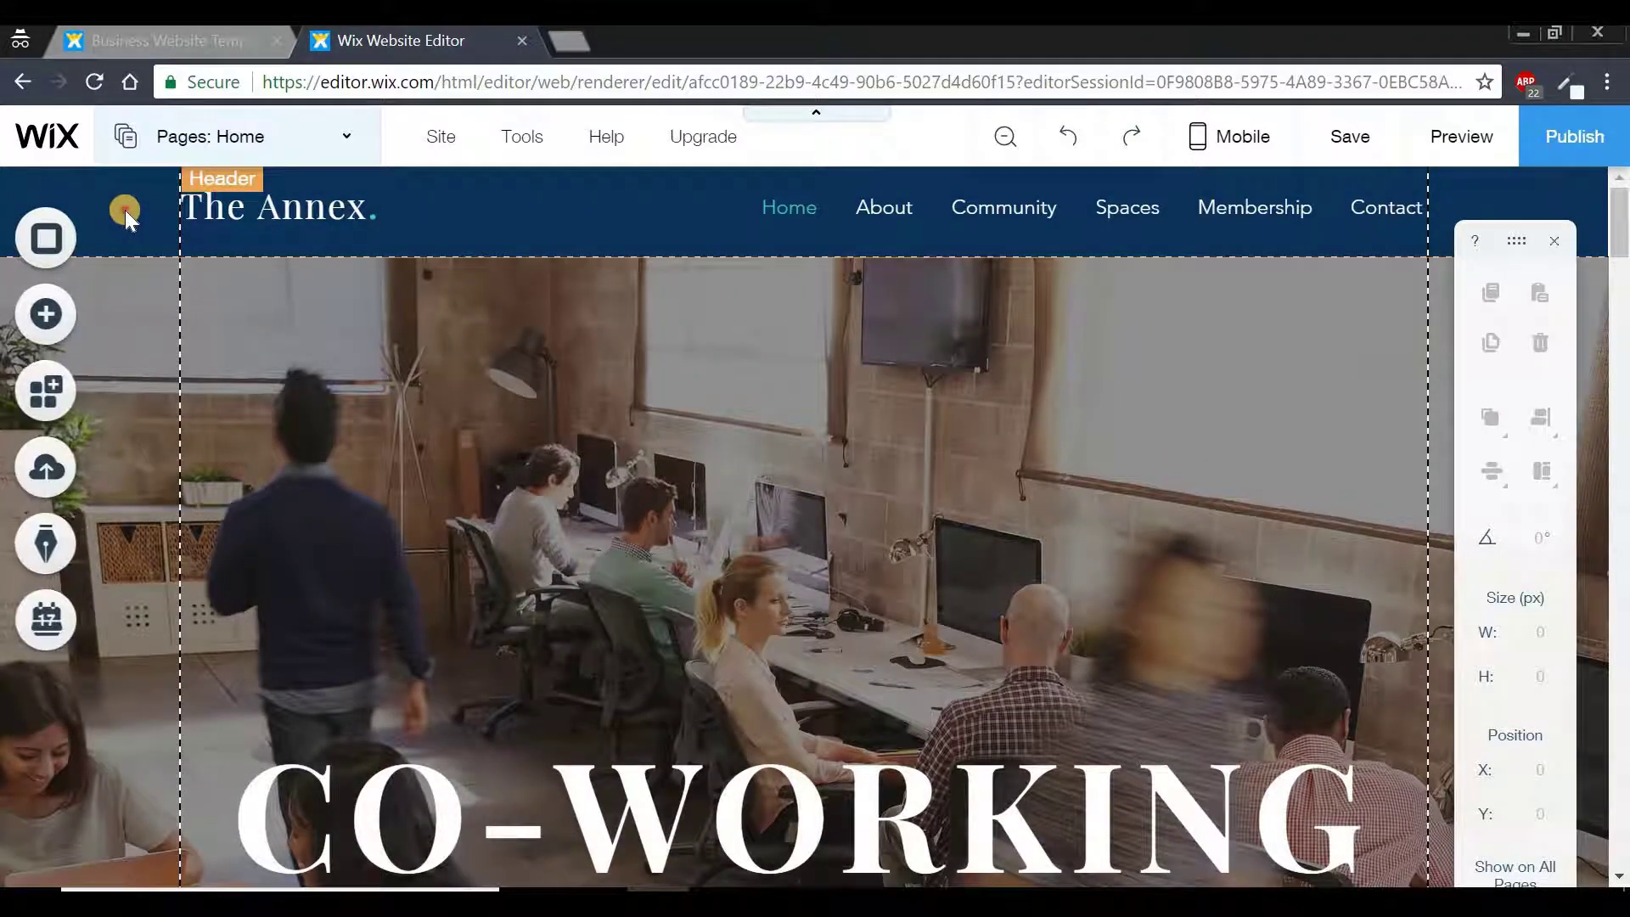
Review the Freeze Header option in the header's settings again.
left_click(124, 211)
left_click(422, 301)
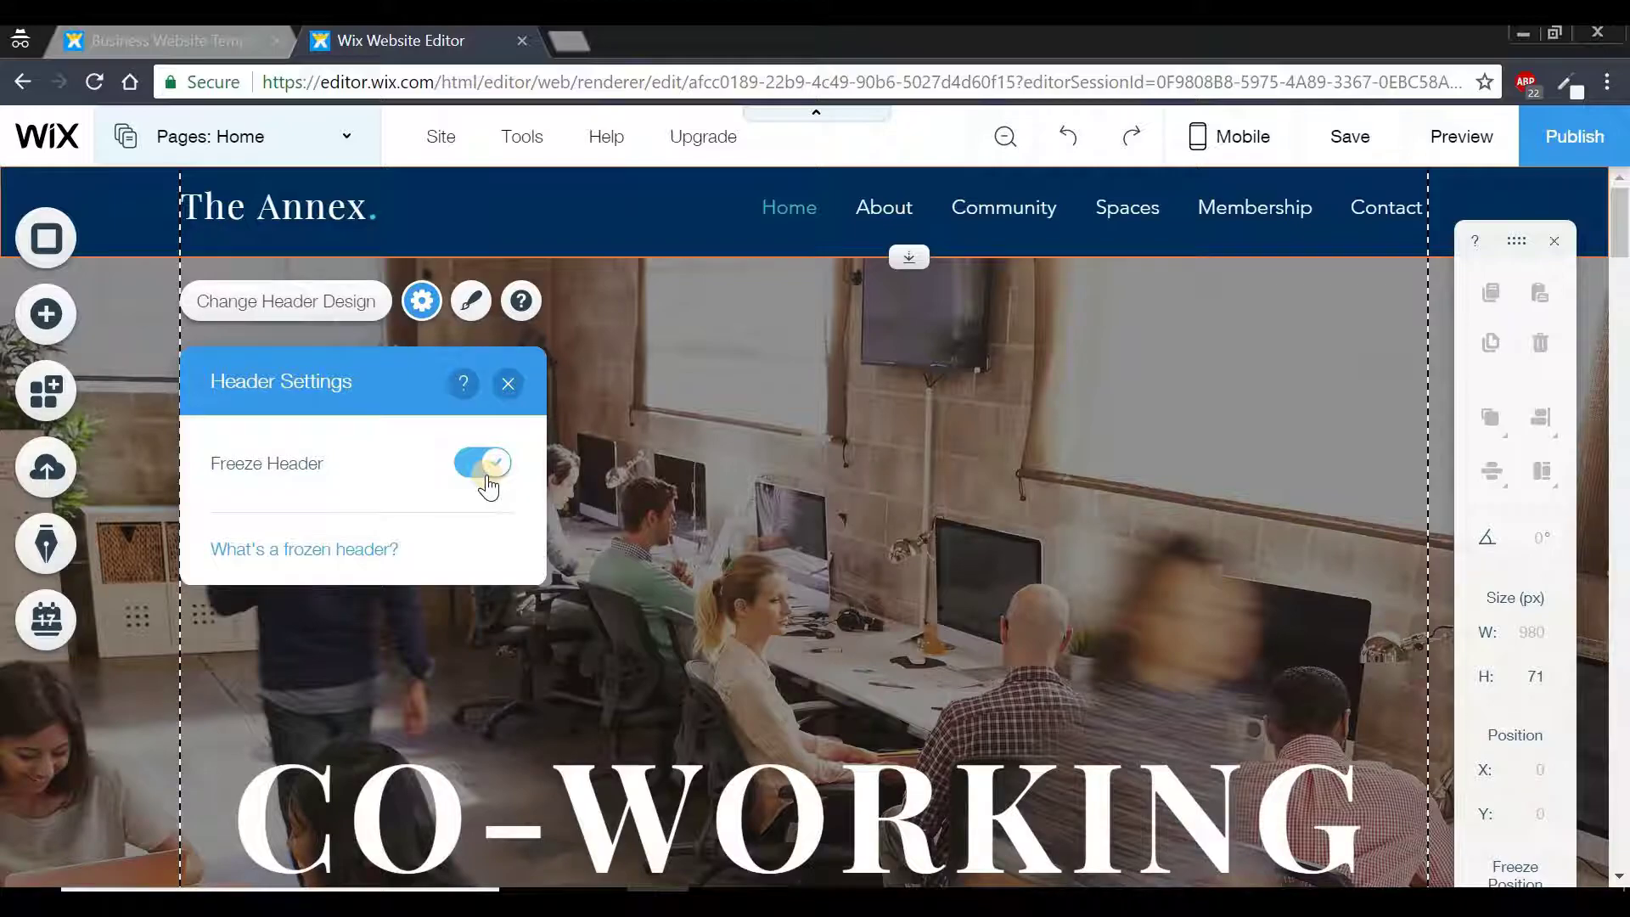
left_click(644, 381)
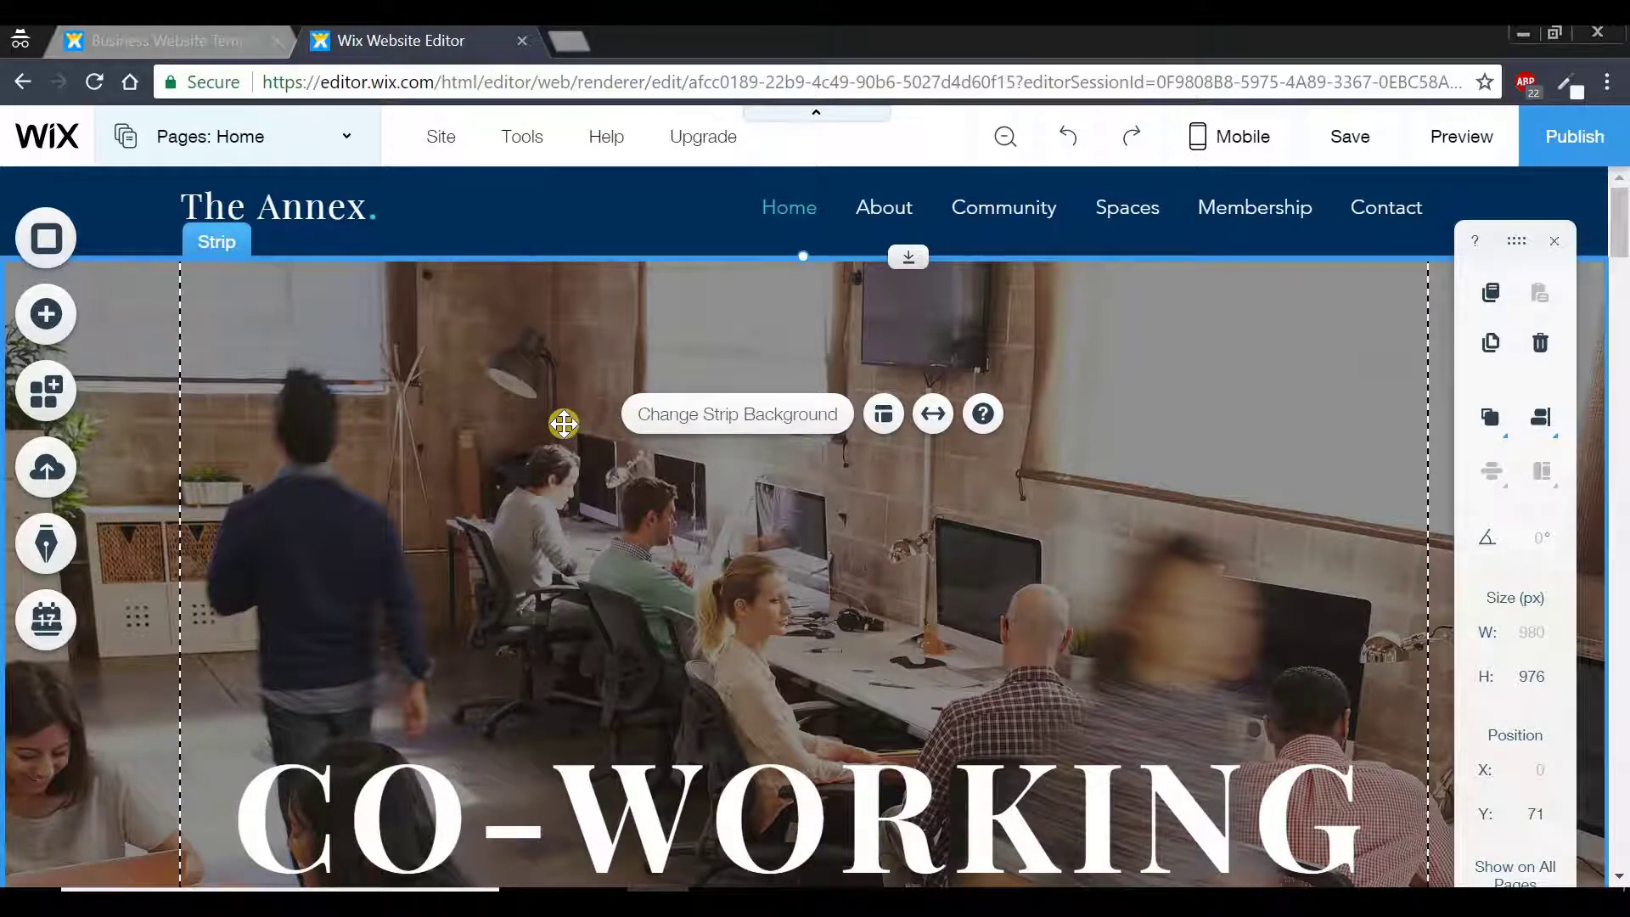
Change the Home page's layout to No Header & Footer in its page settings.
left_click(119, 207)
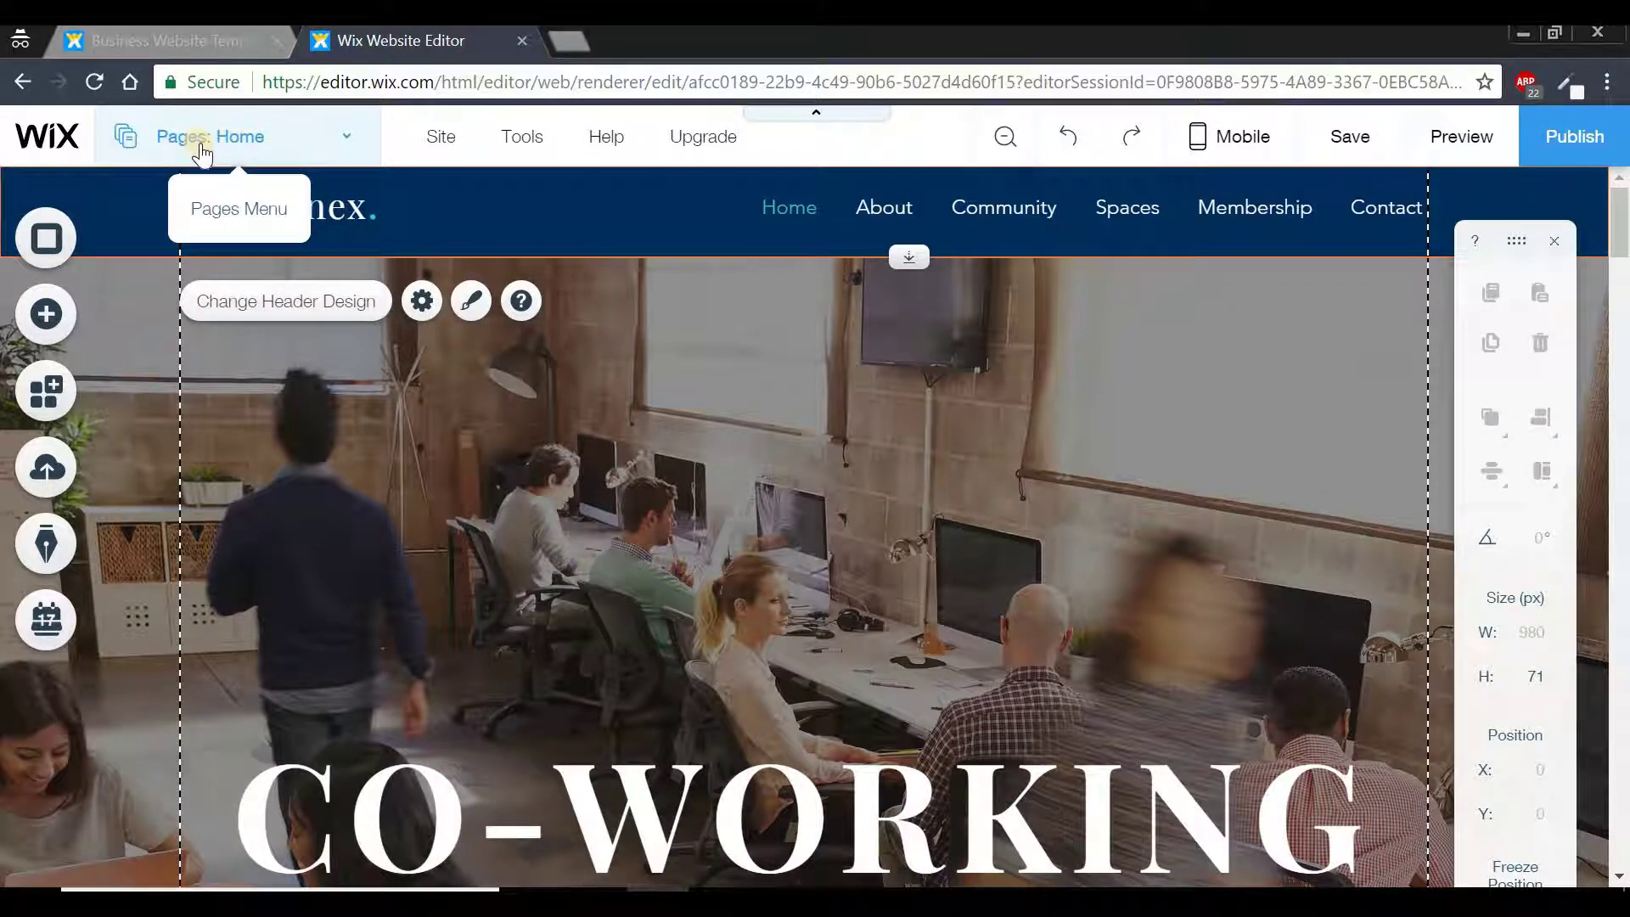
left_click(343, 140)
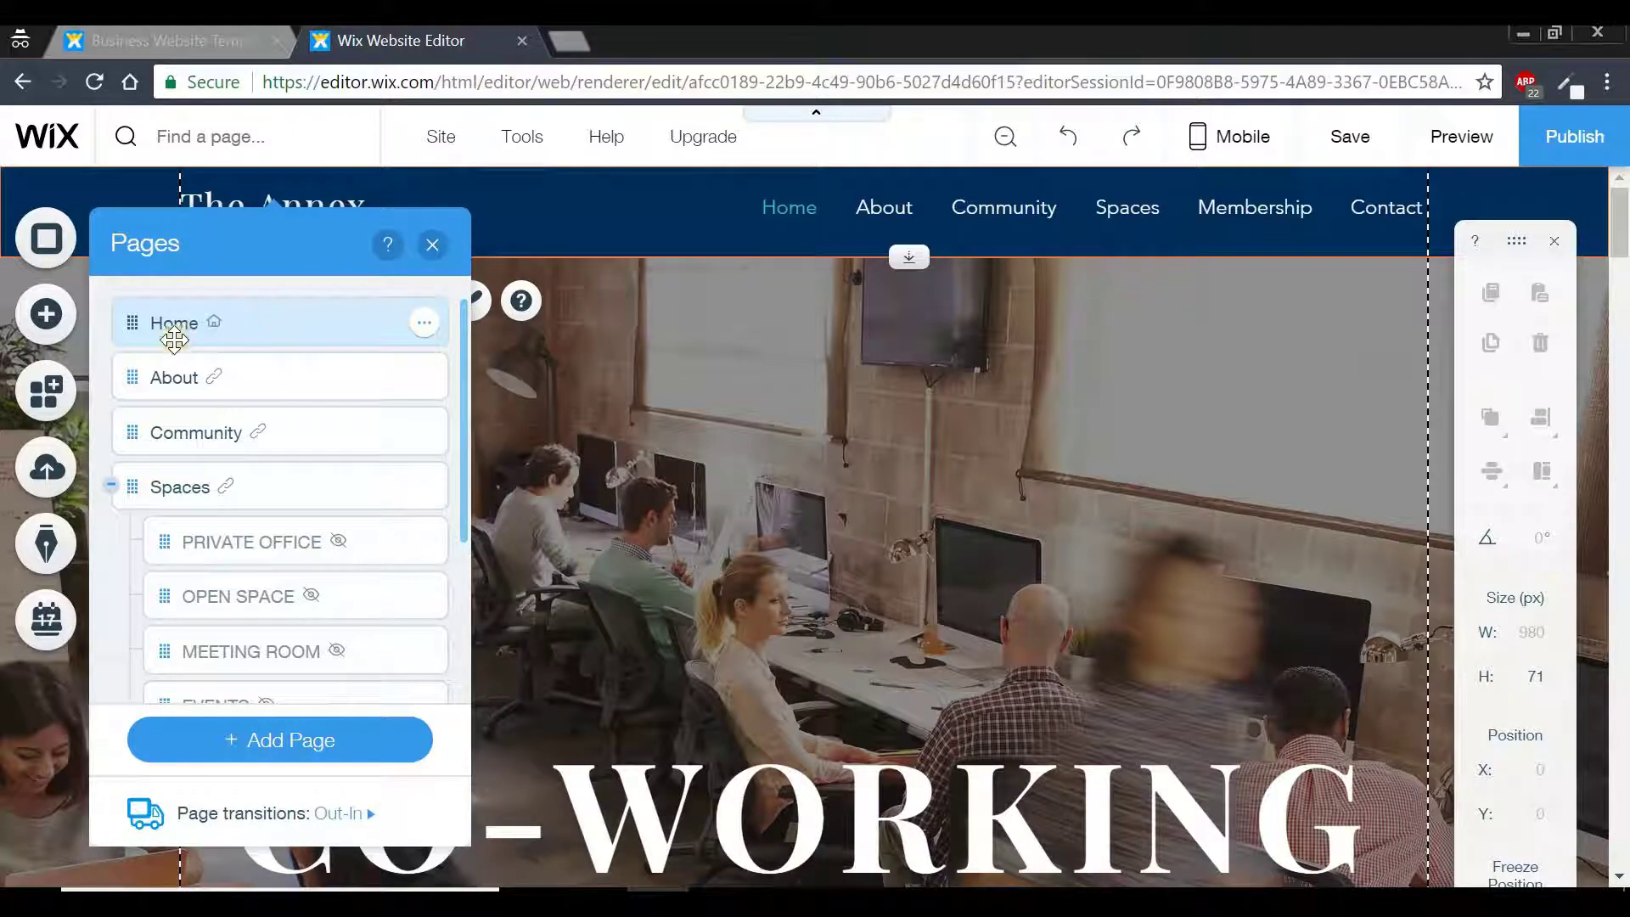
left_click(424, 335)
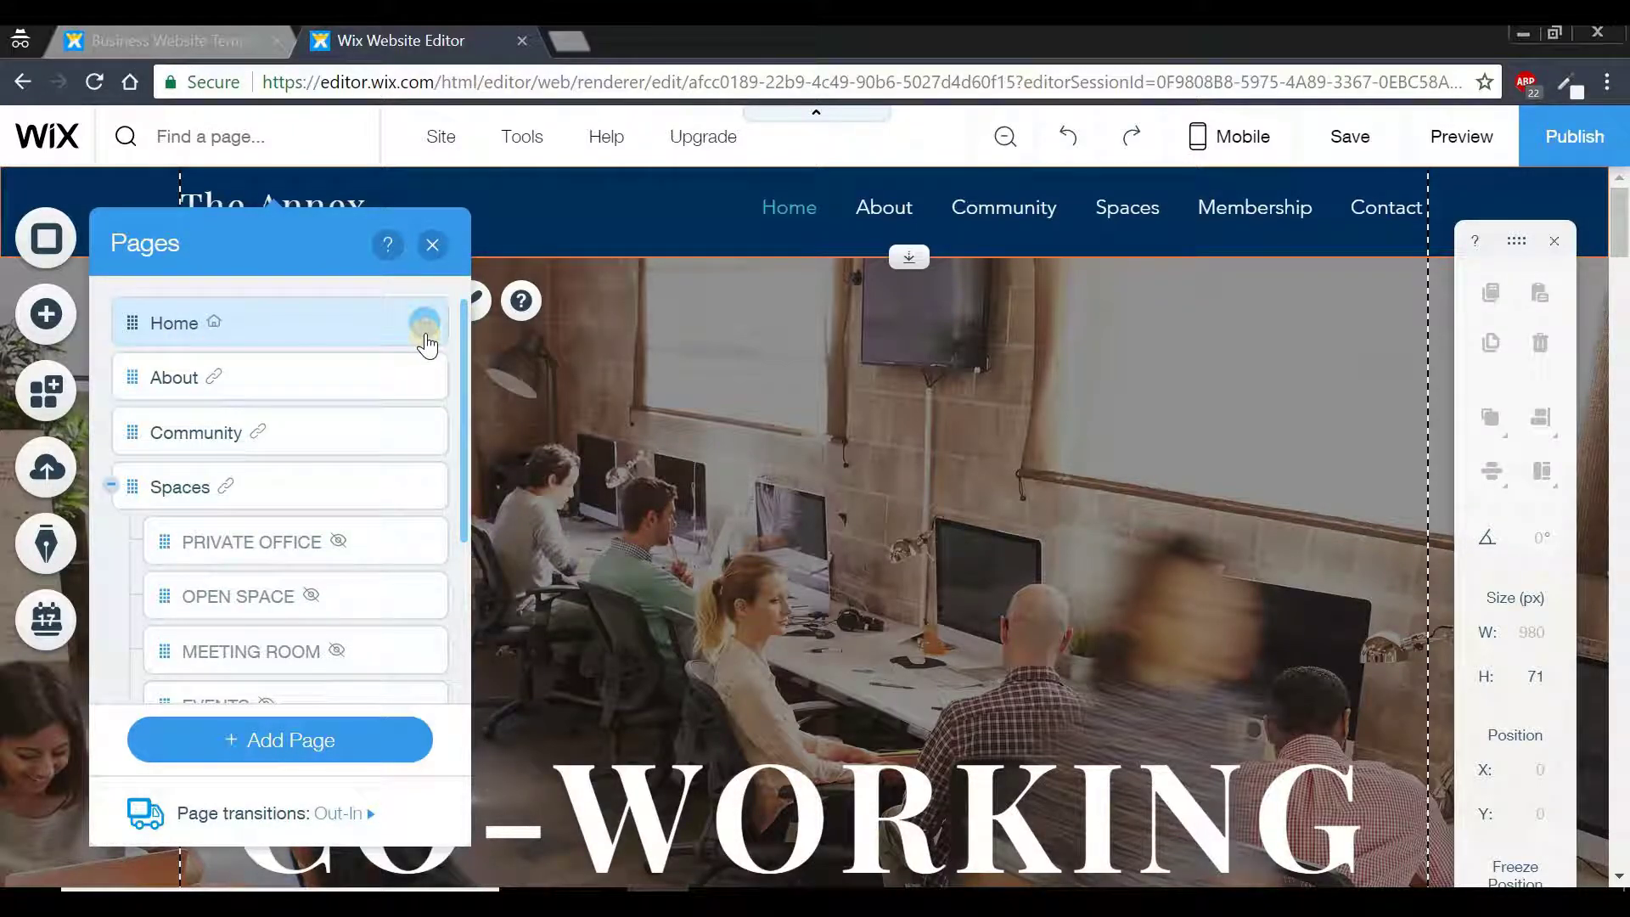
left_click(425, 332)
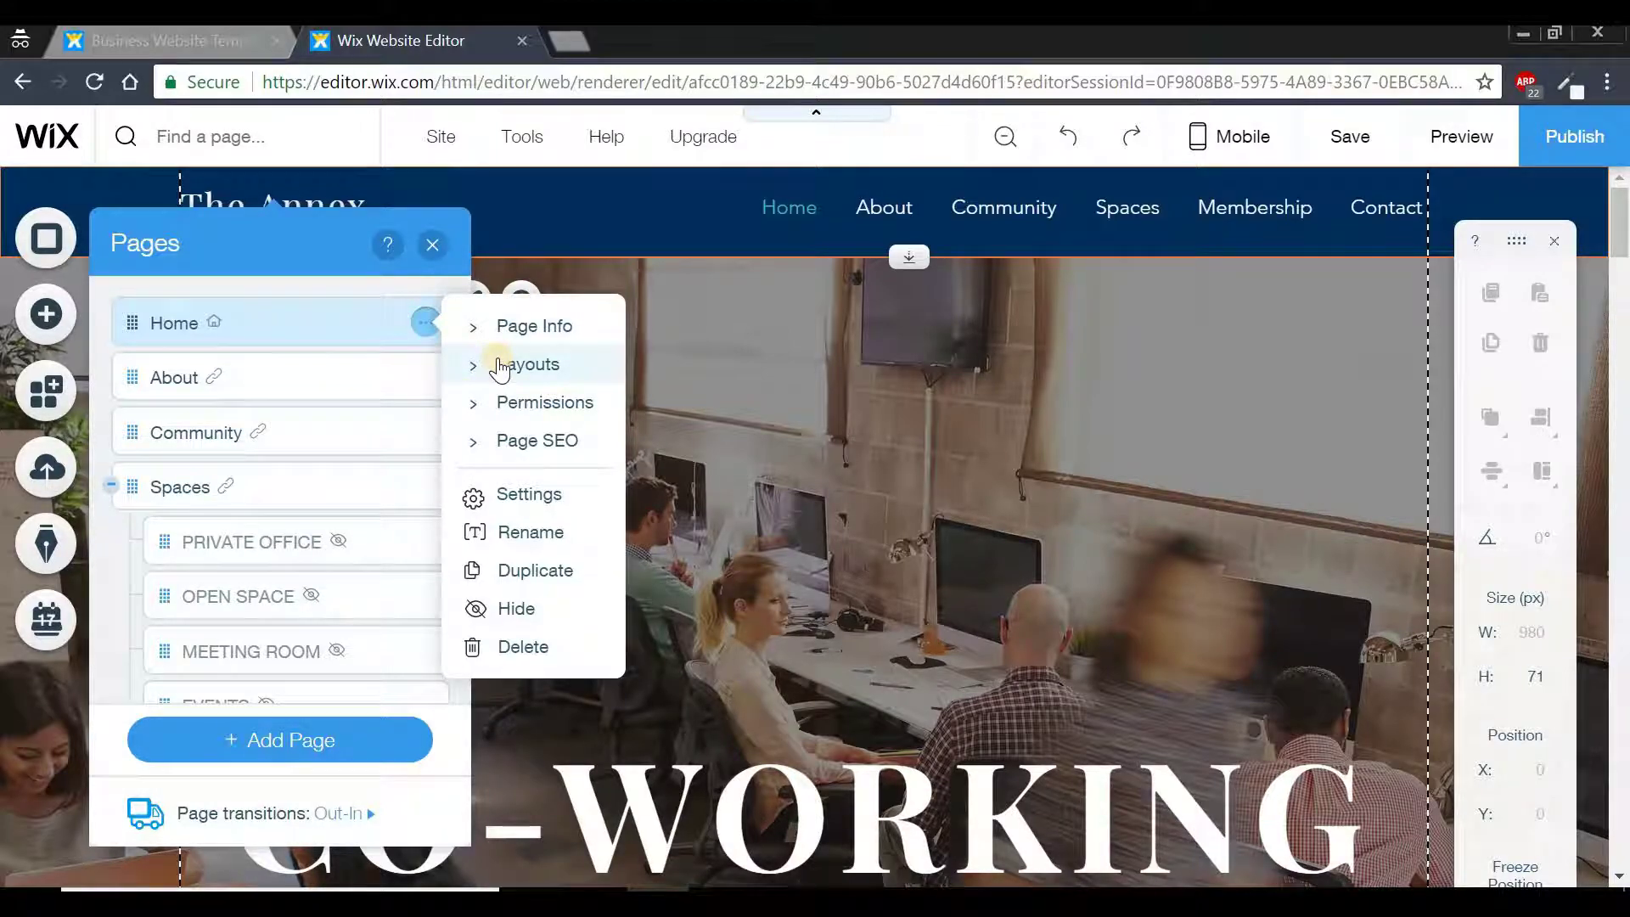
left_click(499, 367)
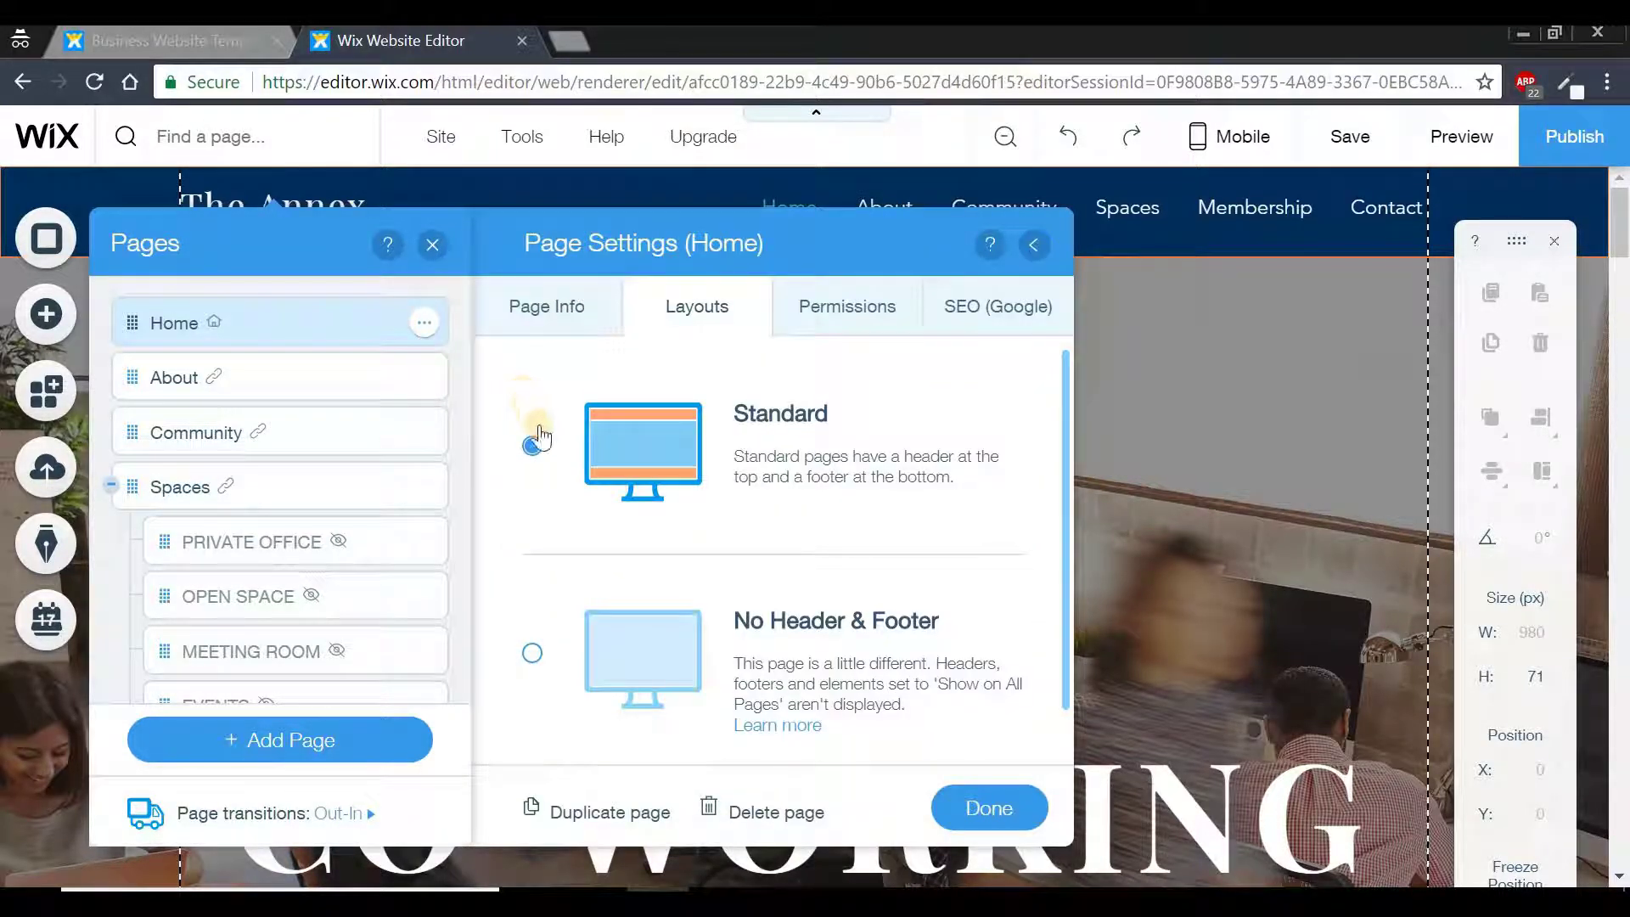
left_click(532, 654)
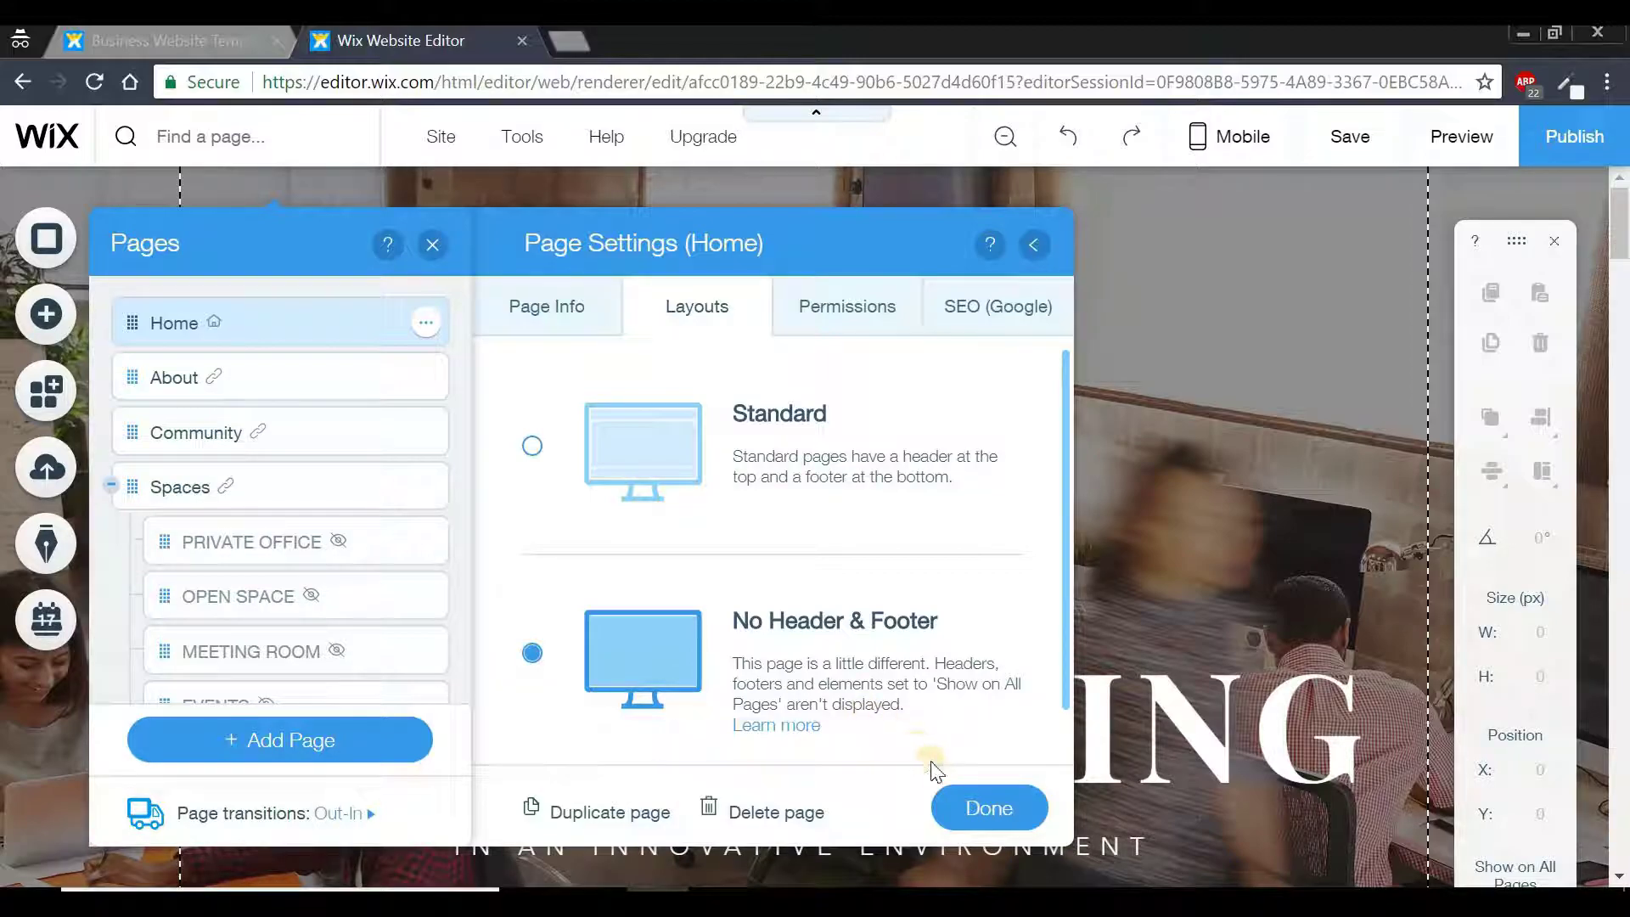
left_click(961, 806)
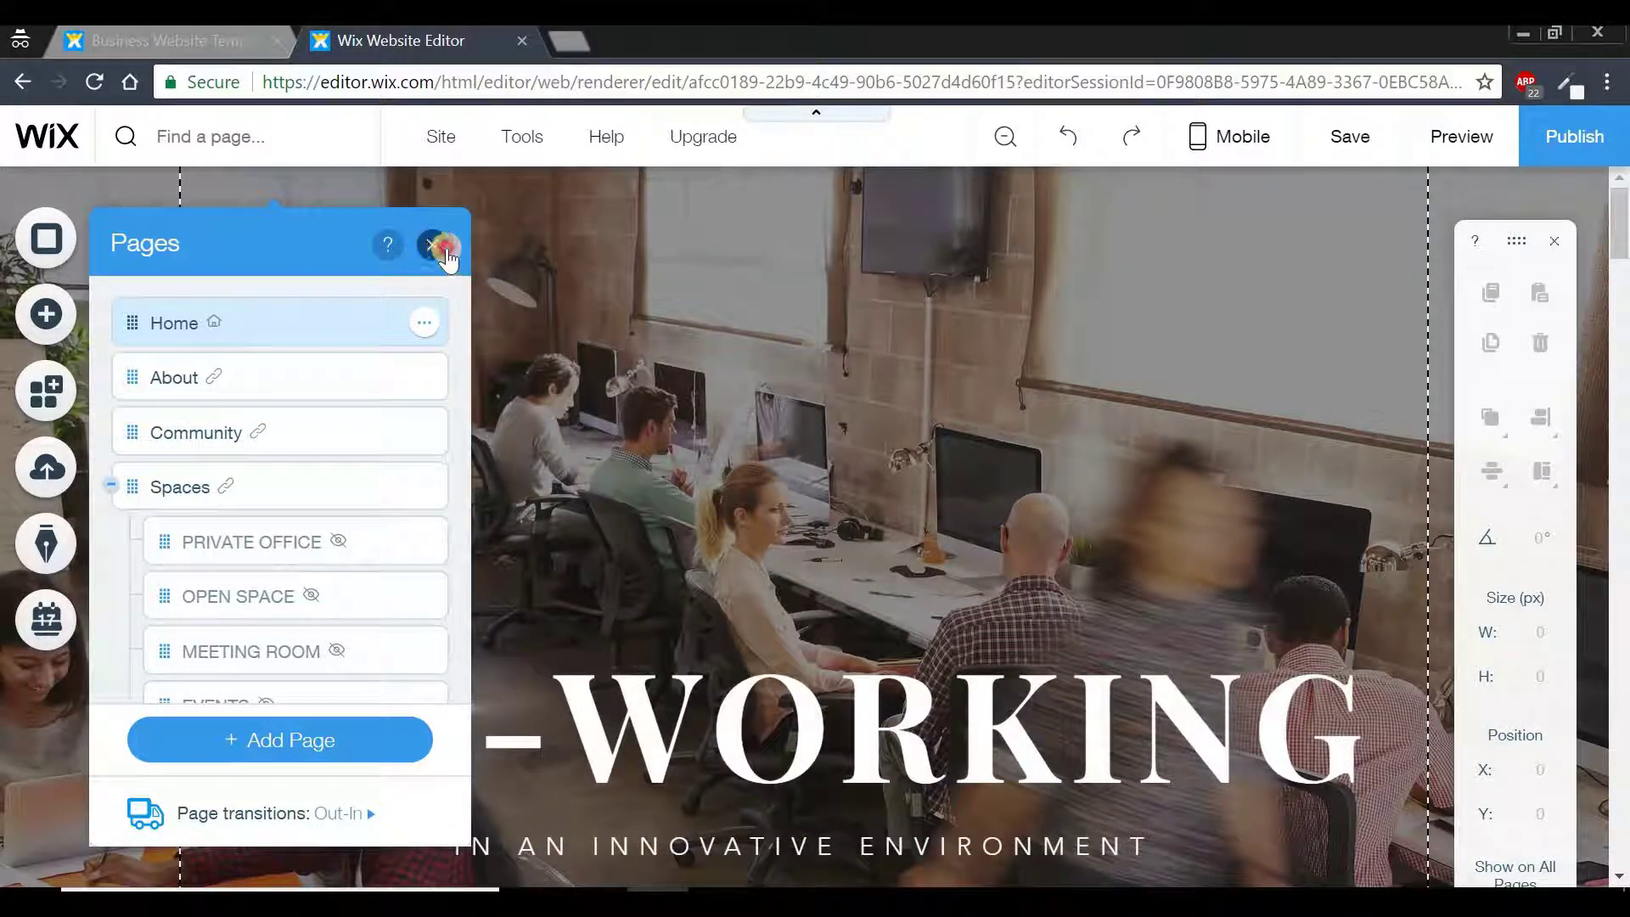
left_click(438, 248)
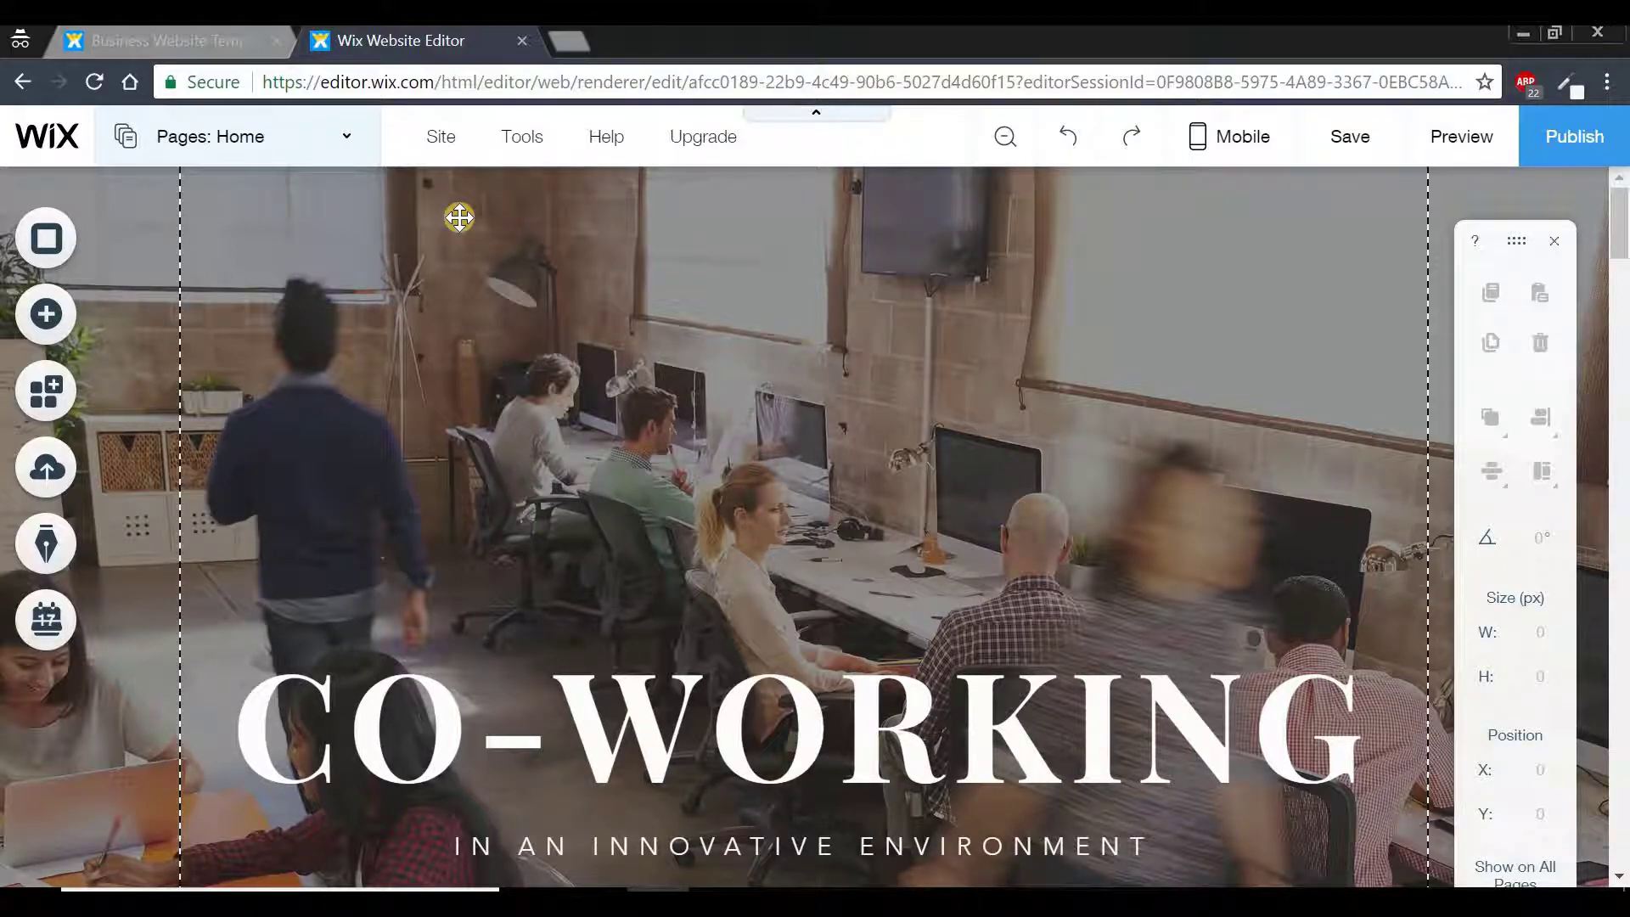
Set the Home page's layout back to Standard, with a header and footer.
left_click(349, 151)
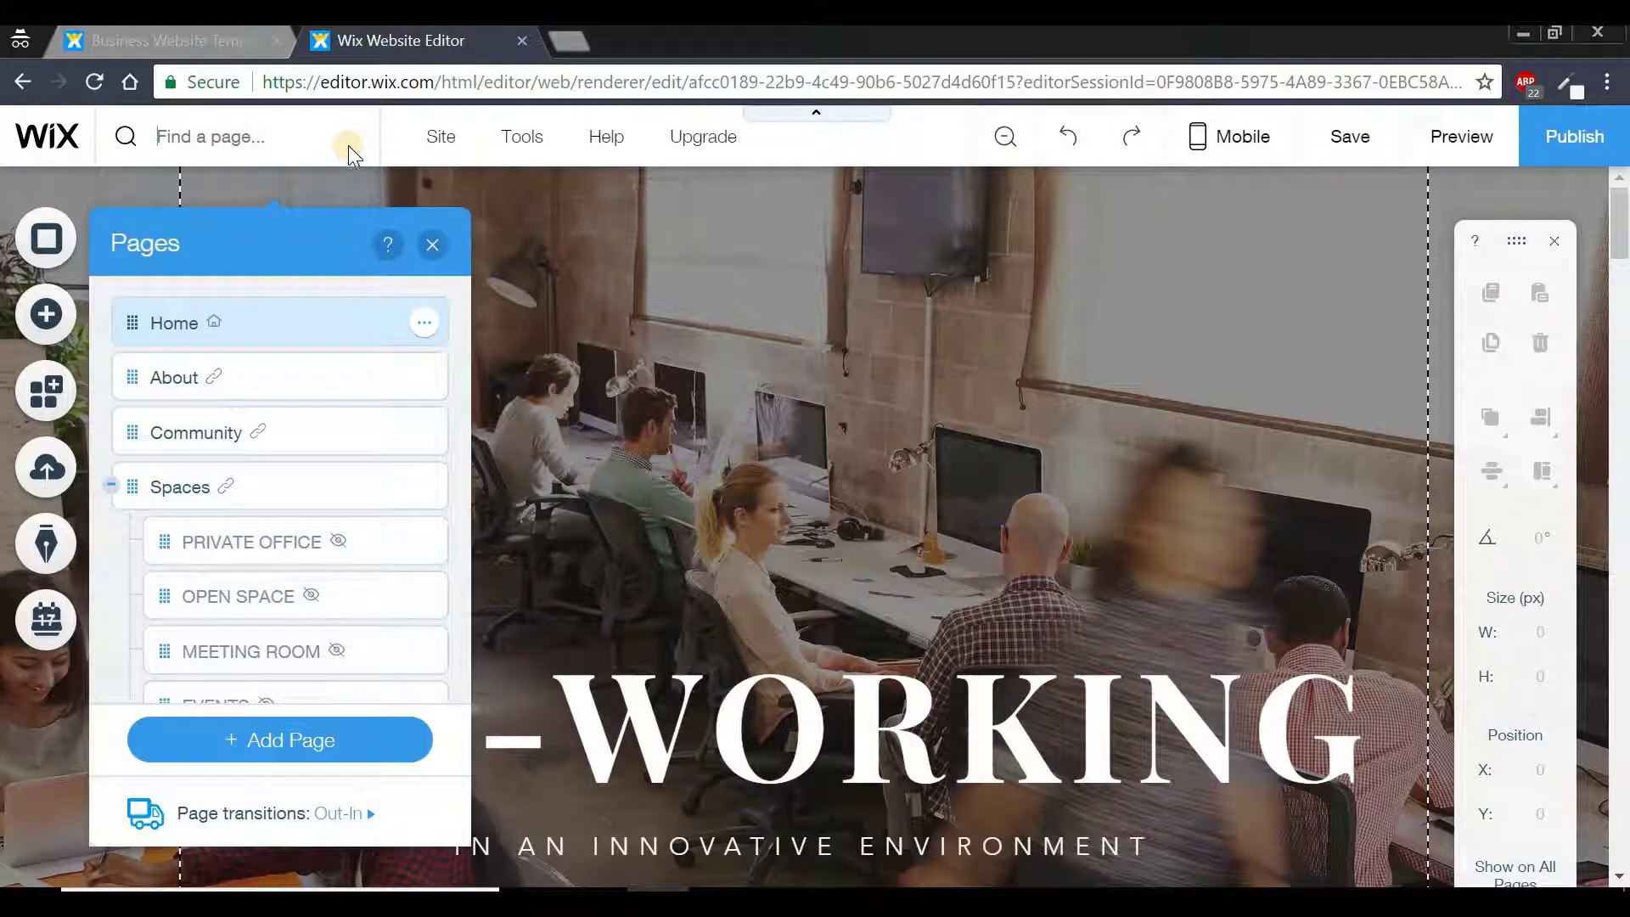
left_click(427, 327)
left_click(524, 375)
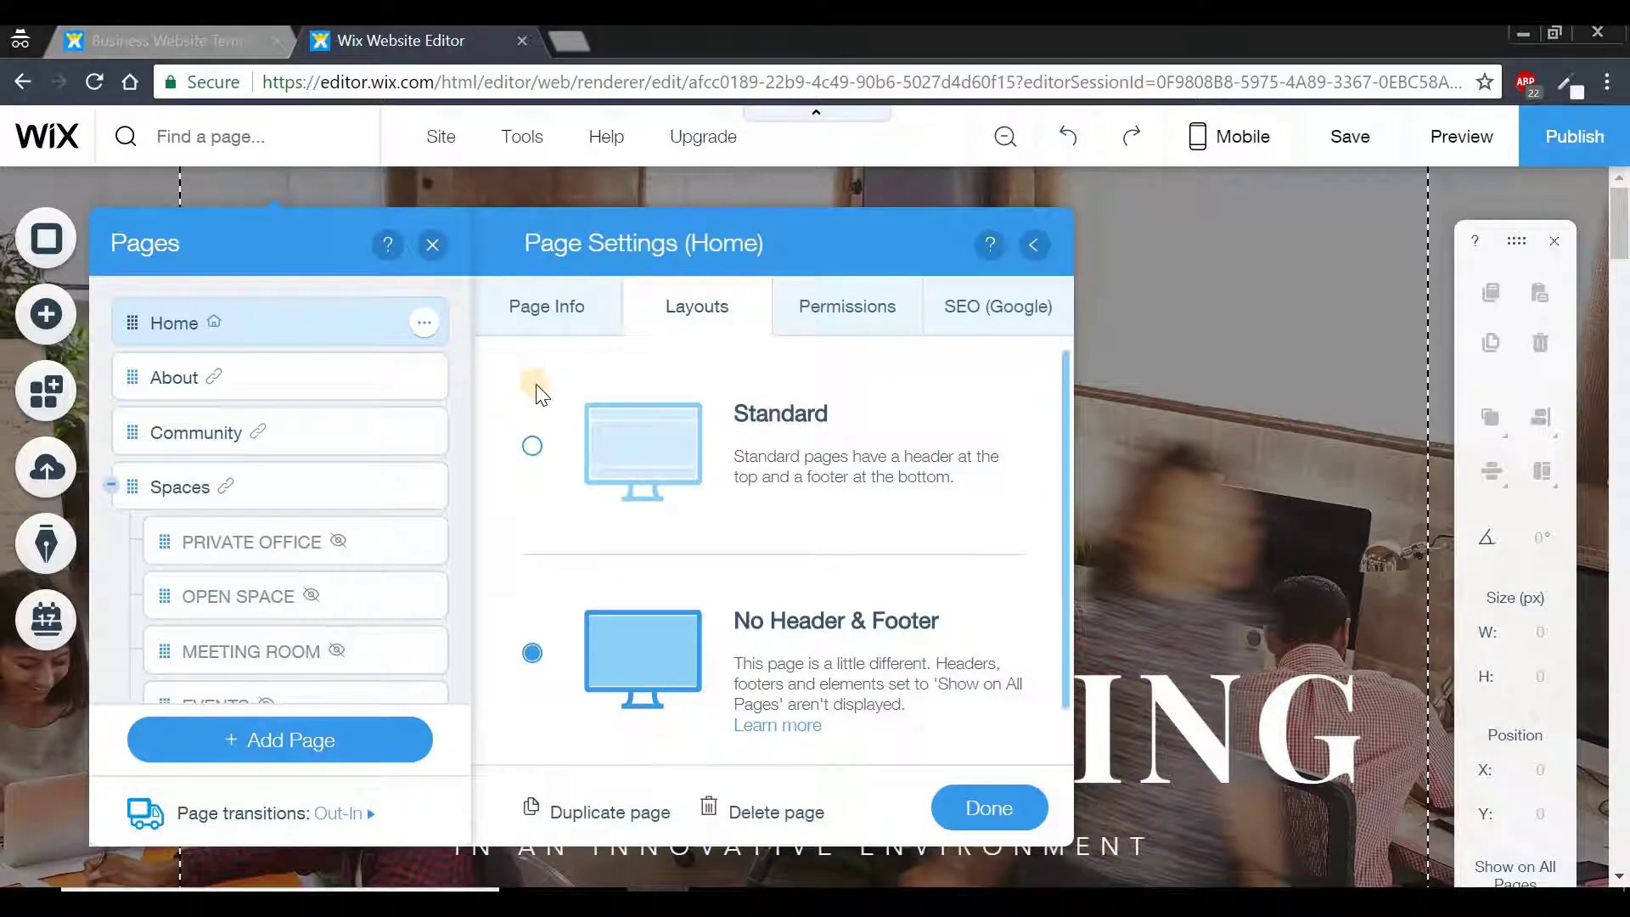
left_click(531, 448)
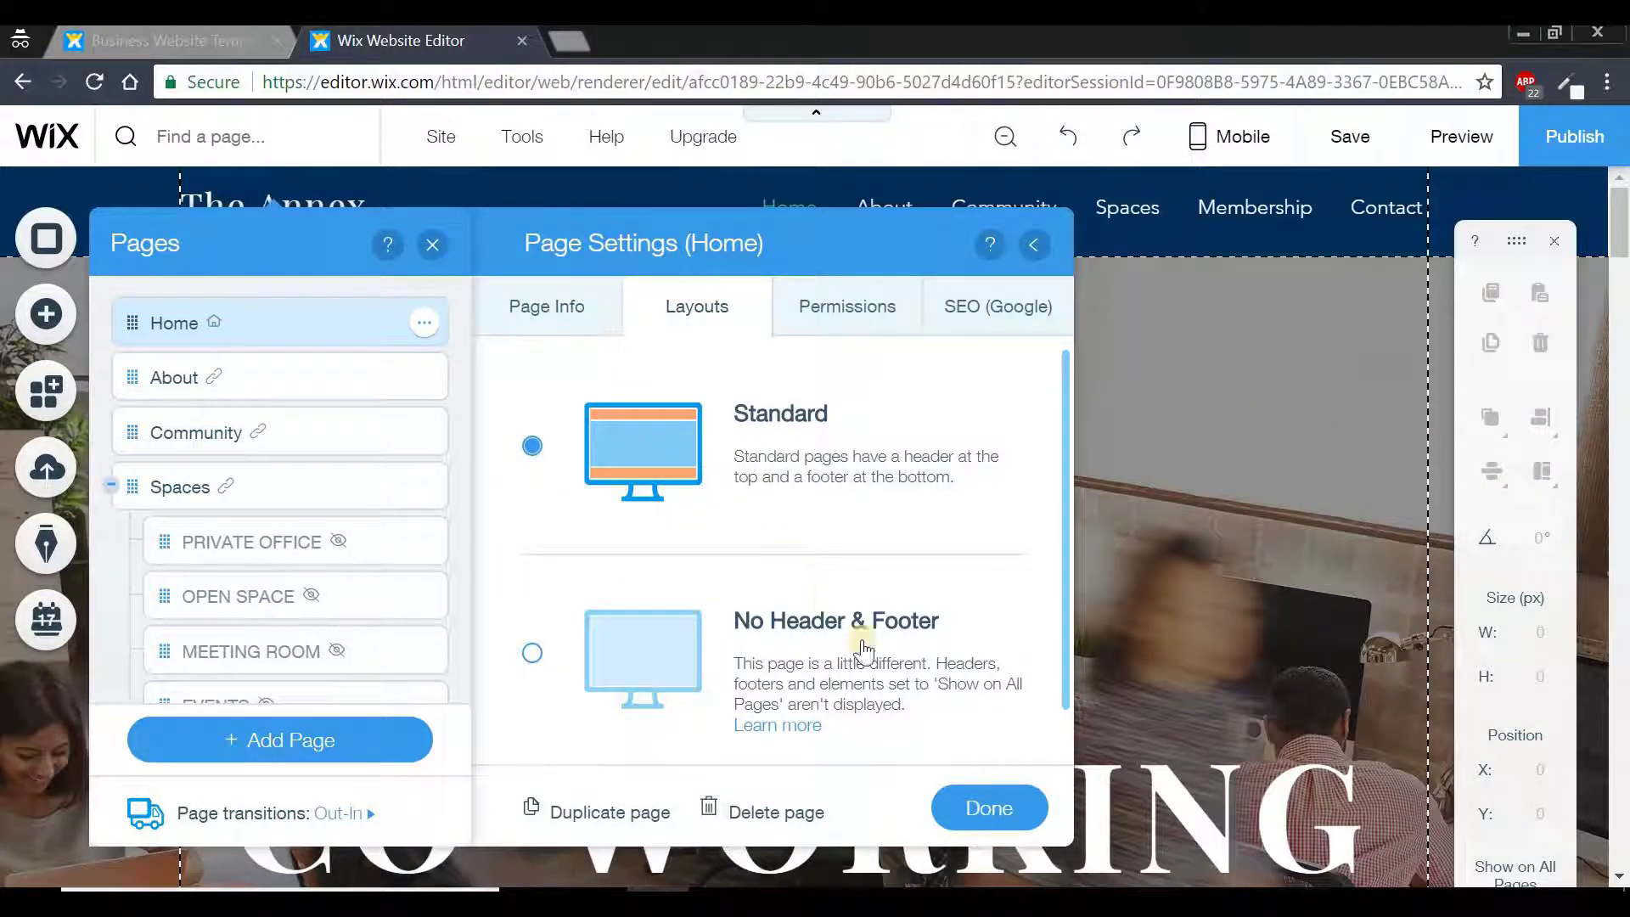
left_click(965, 812)
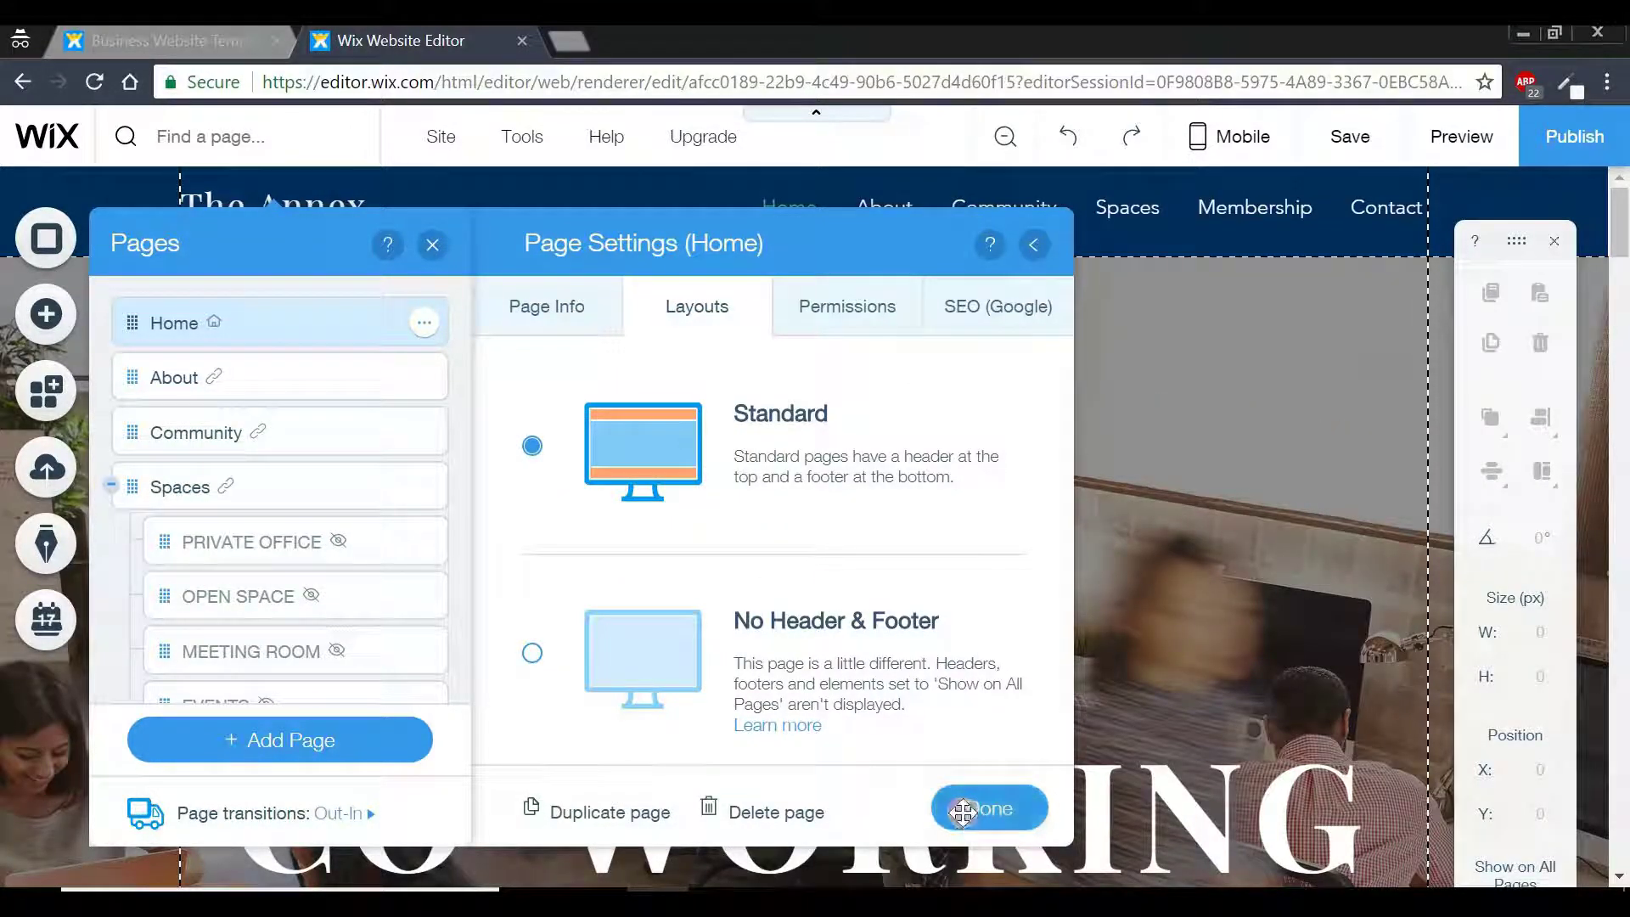
left_click(431, 246)
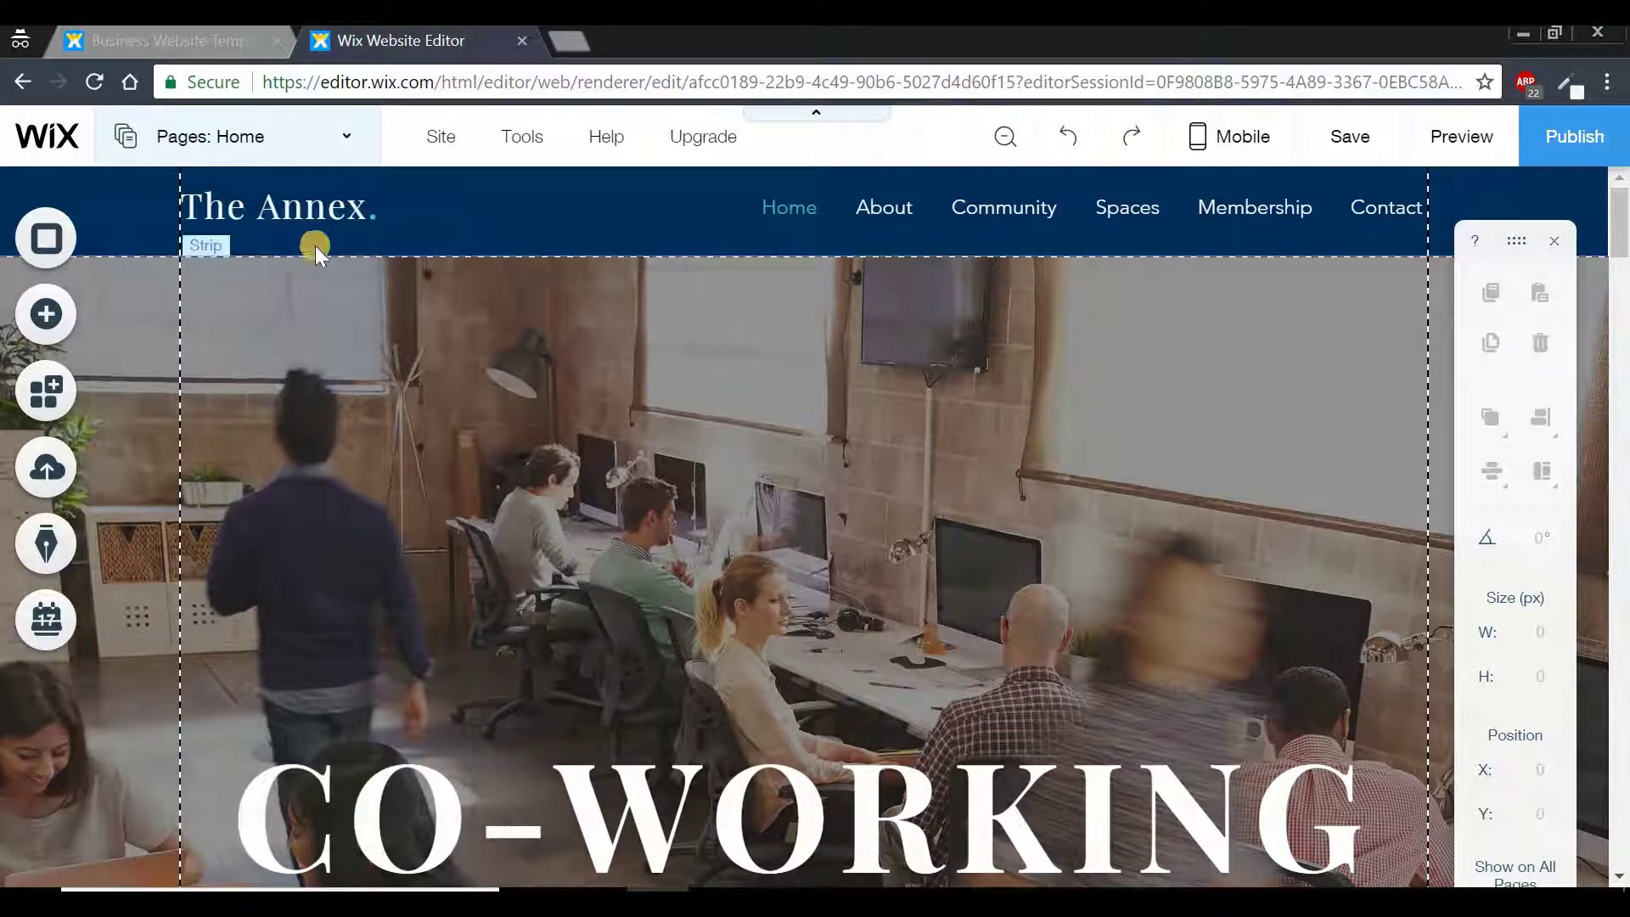